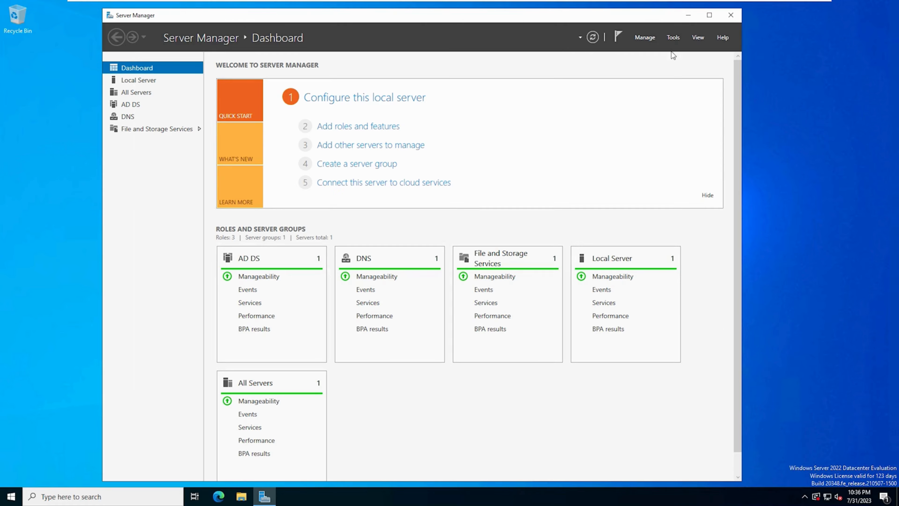
# - Open Active Directory Users and Computers on the server
pyautogui.click(673, 38)
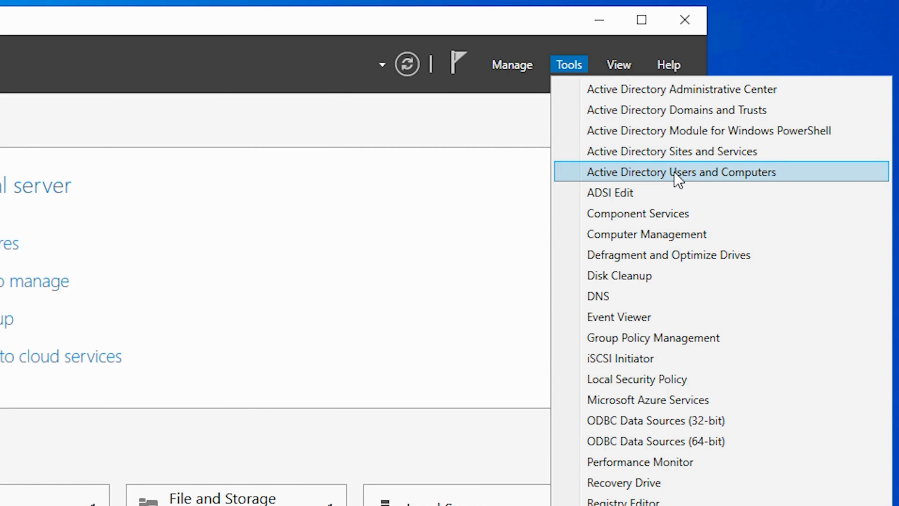
pyautogui.click(678, 173)
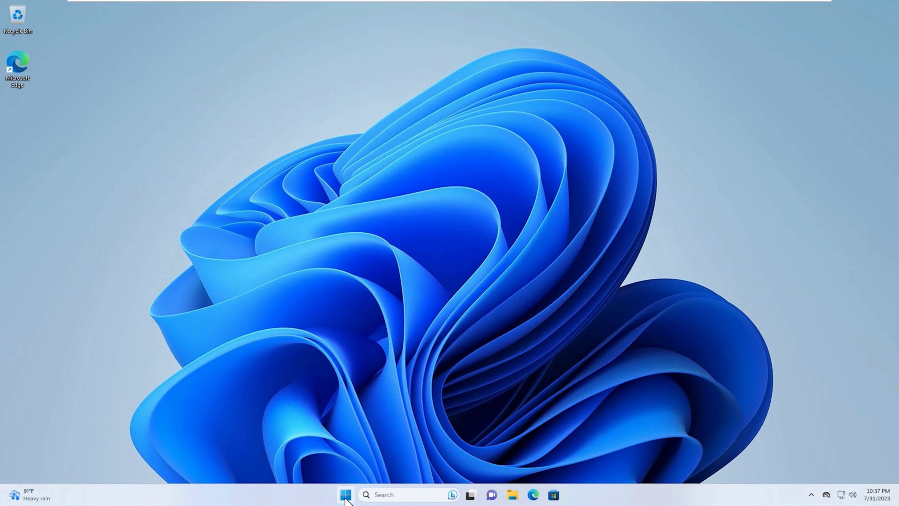
# - Switch to the Windows 11 client and open its Network Connections window
pyautogui.click(345, 497)
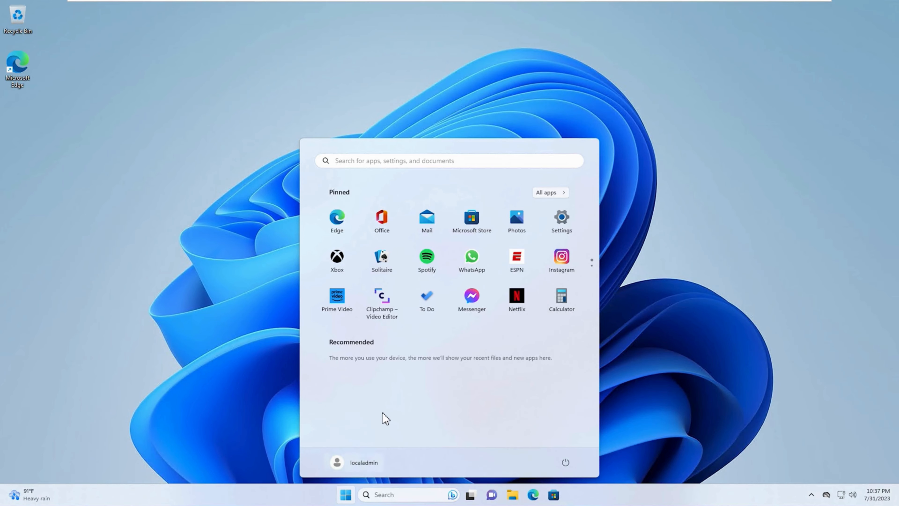
pyautogui.write('view network')
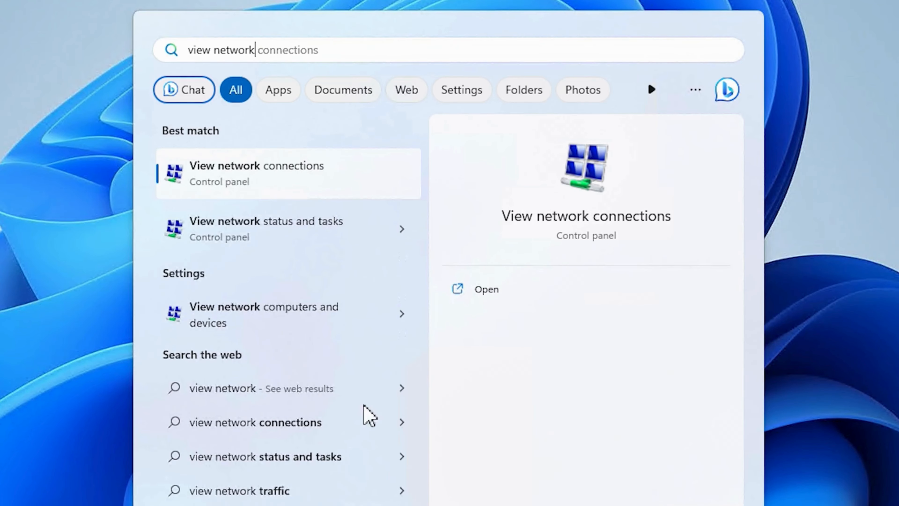
pyautogui.click(251, 184)
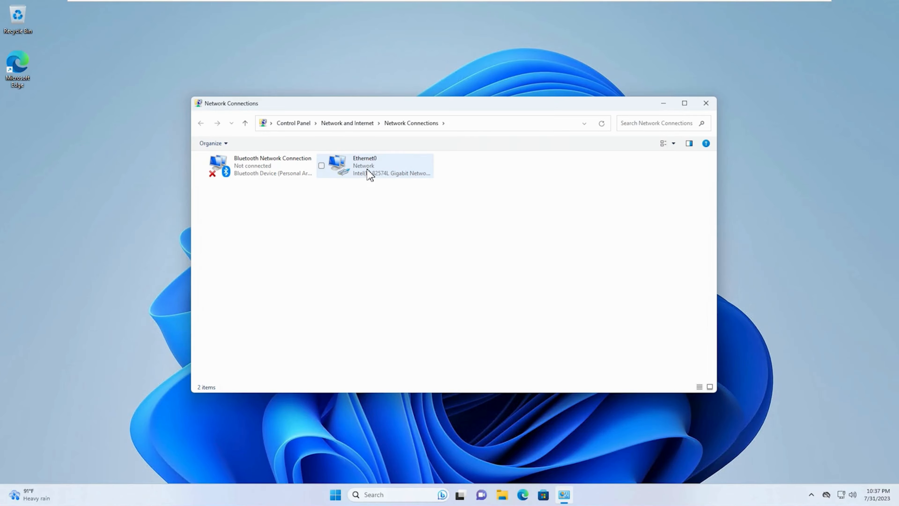
# - Open the Internet Protocol Version 4 (TCP/IPv4) properties of the Ethernet0 adapter
pyautogui.click(367, 169)
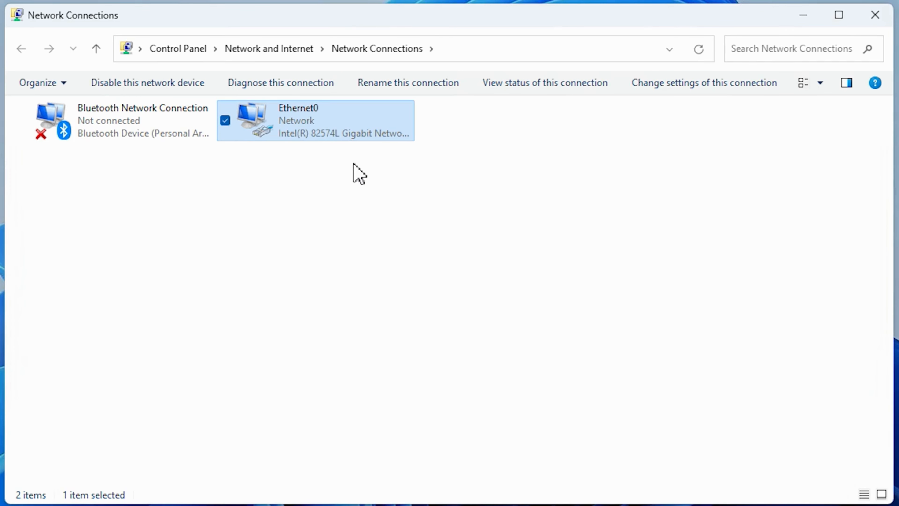
pyautogui.rightClick(300, 126)
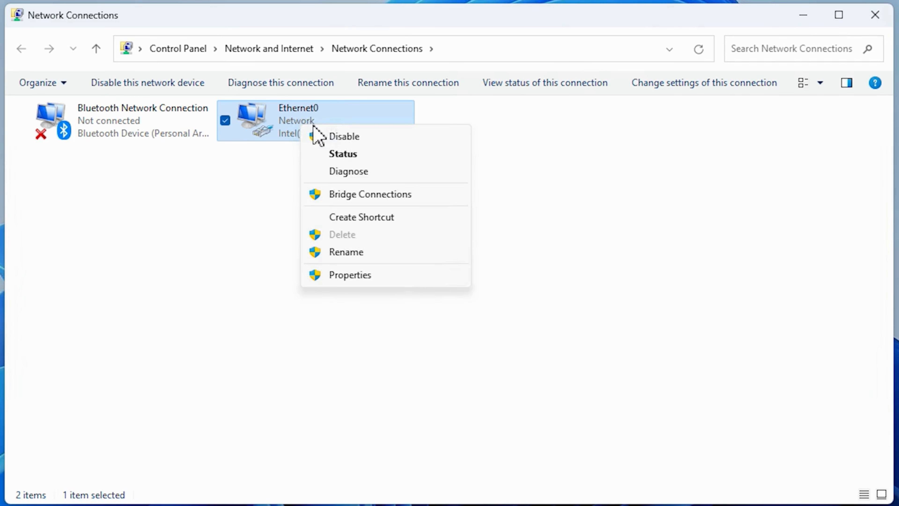
pyautogui.click(350, 275)
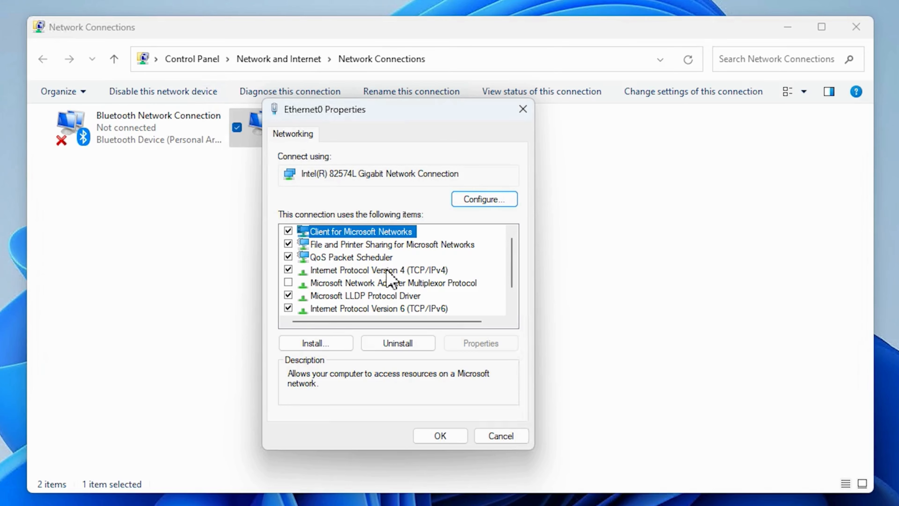
pyautogui.click(386, 270)
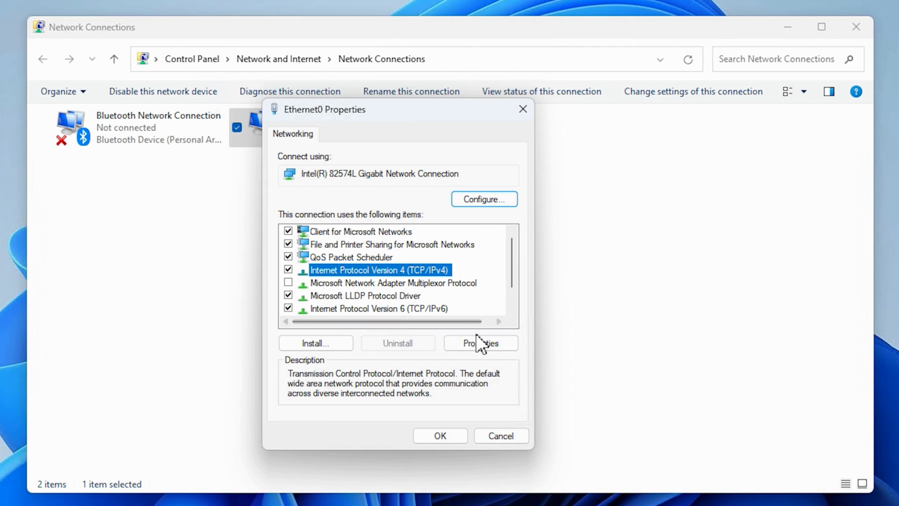
pyautogui.click(486, 349)
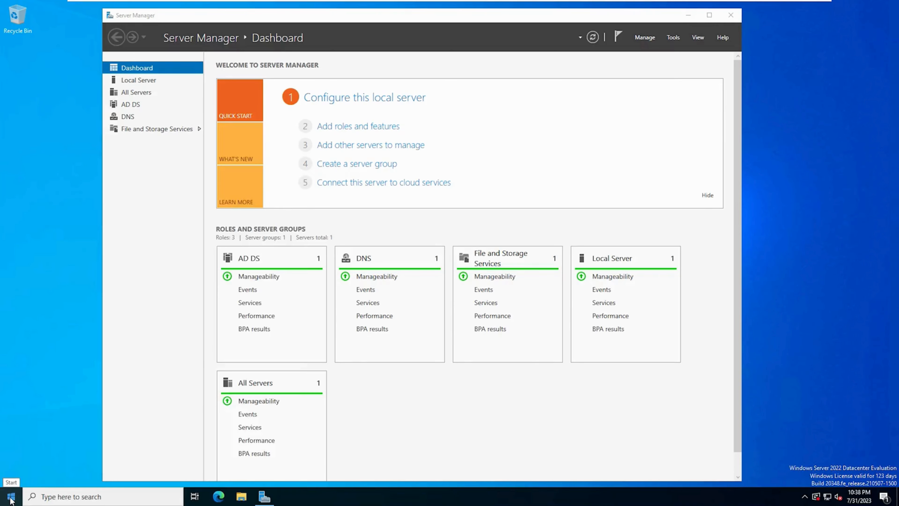
# - Switch to the server, run ipconfig in a Command Prompt and highlight the server's IPv4 address
pyautogui.press('super')
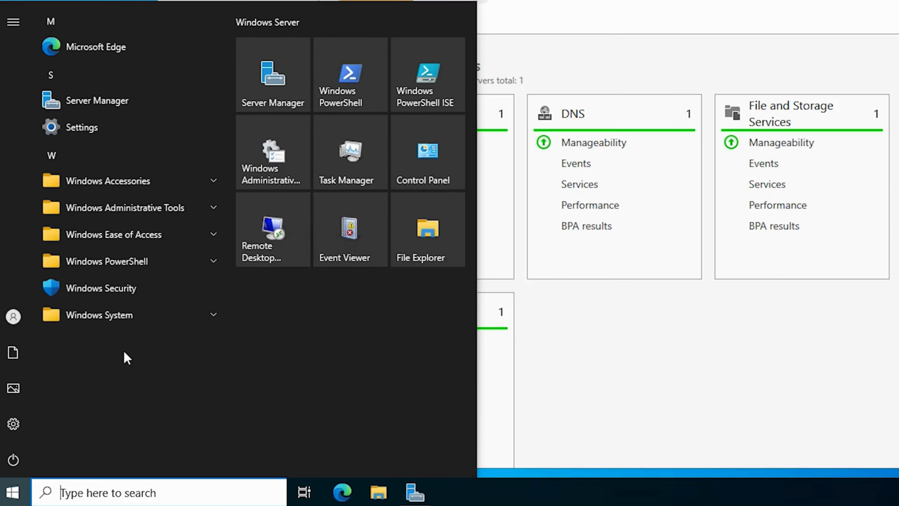
pyautogui.write('cmd')
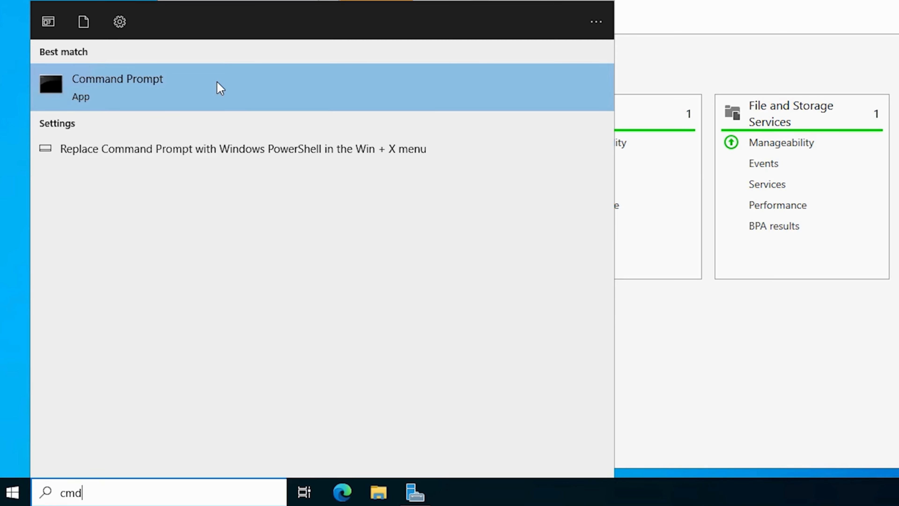
pyautogui.click(218, 88)
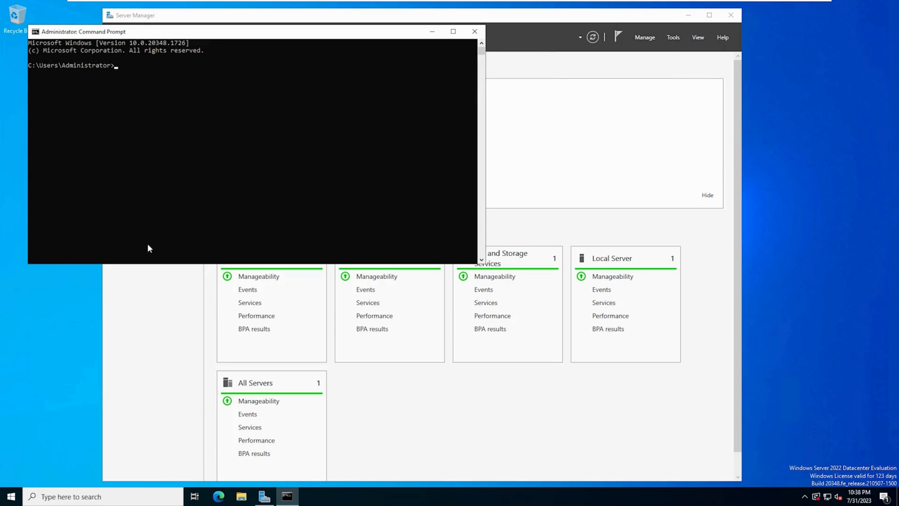
pyautogui.moveTo(318, 31); pyautogui.dragTo(510, 89)
pyautogui.scroll(2, 513, 217)
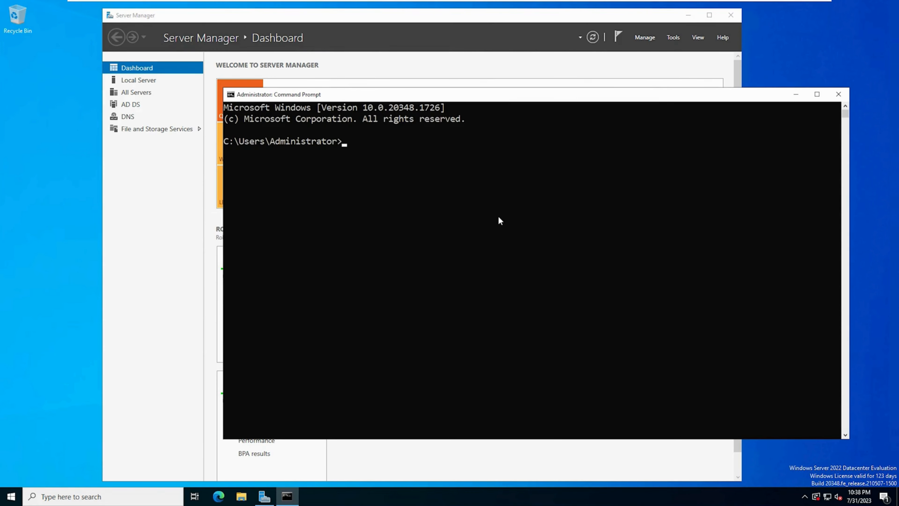
pyautogui.write('ipconfig')
pyautogui.press('Return')
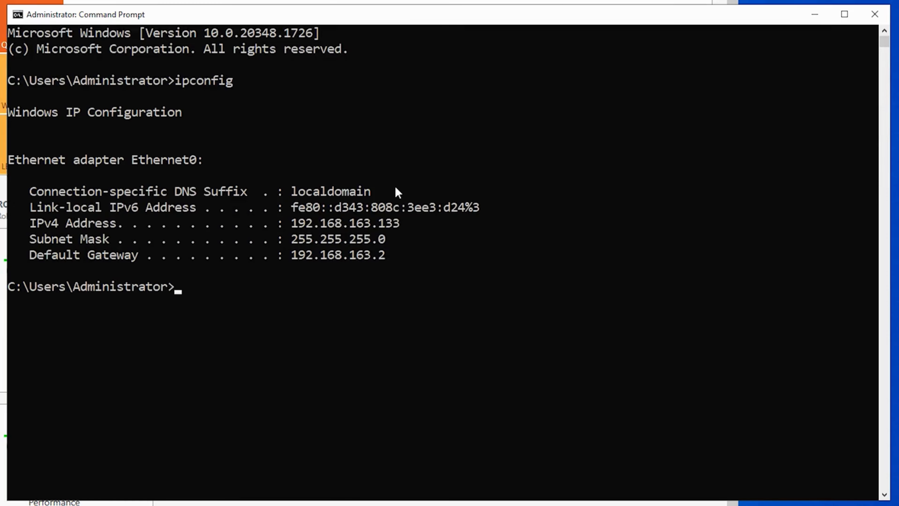
pyautogui.moveTo(291, 223); pyautogui.dragTo(407, 231)
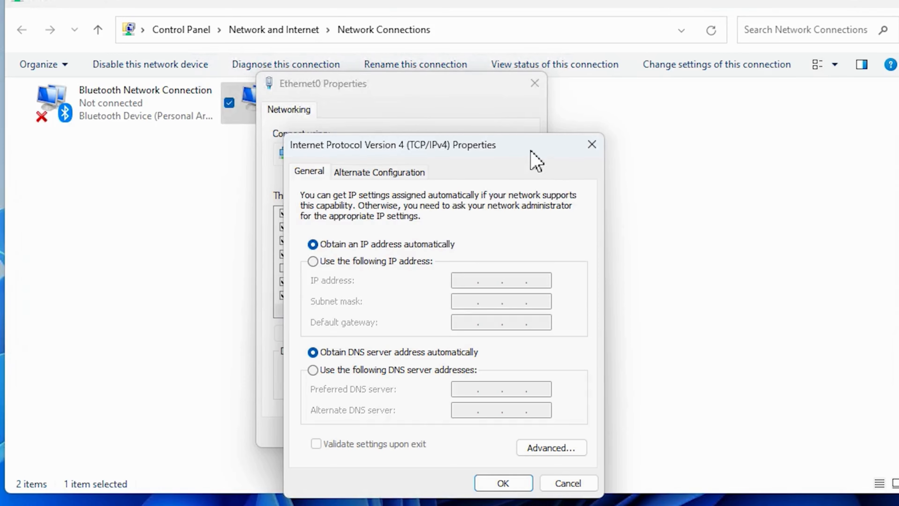
# - Back on the client, give Ethernet0 the static IP address 192.168.163.66 with subnet mask 255.255.255.0
pyautogui.click(370, 266)
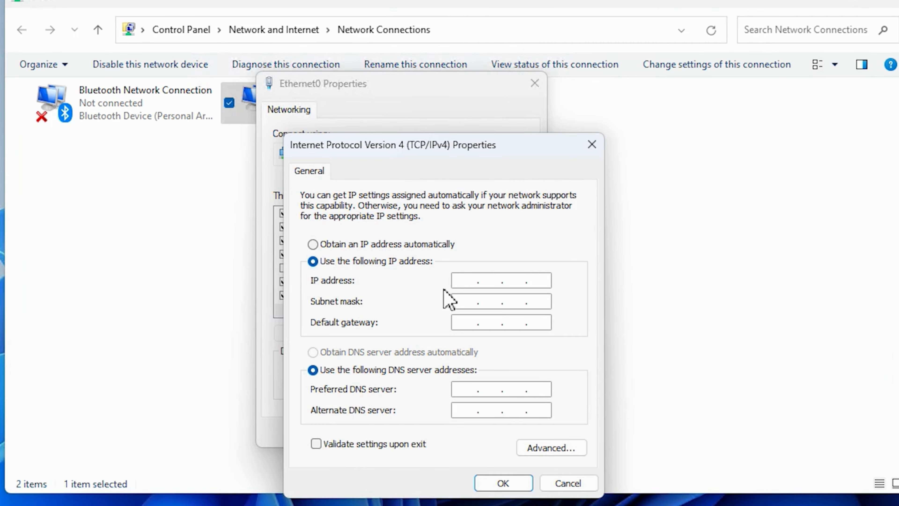
pyautogui.click(466, 280)
pyautogui.write('192.168.163.')
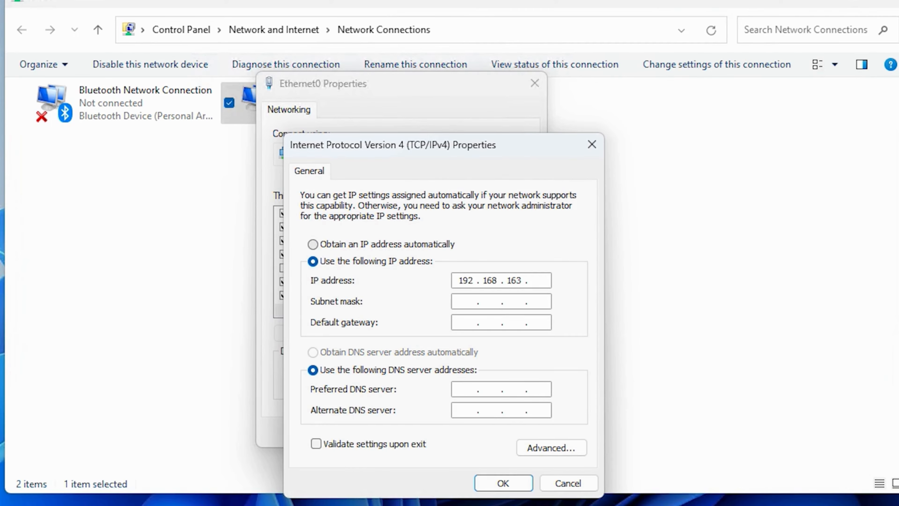
pyautogui.write('66')
pyautogui.click(472, 324)
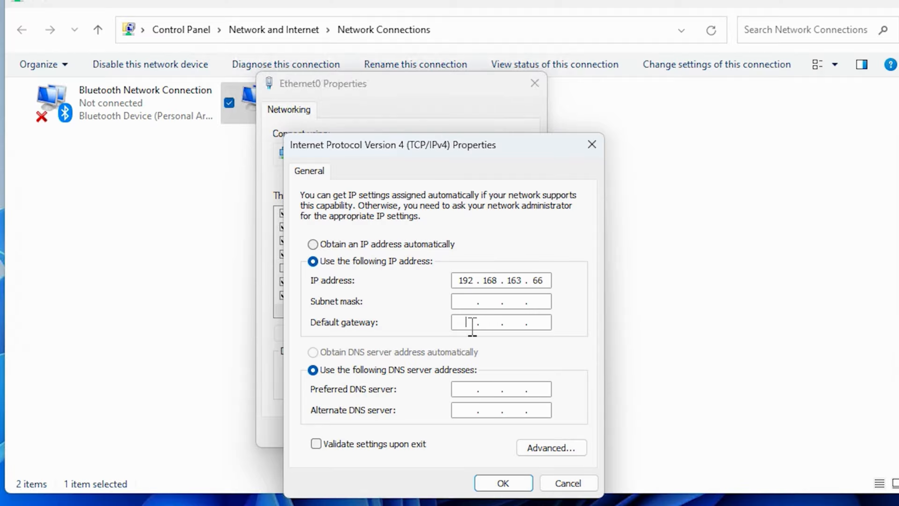
pyautogui.click(482, 301)
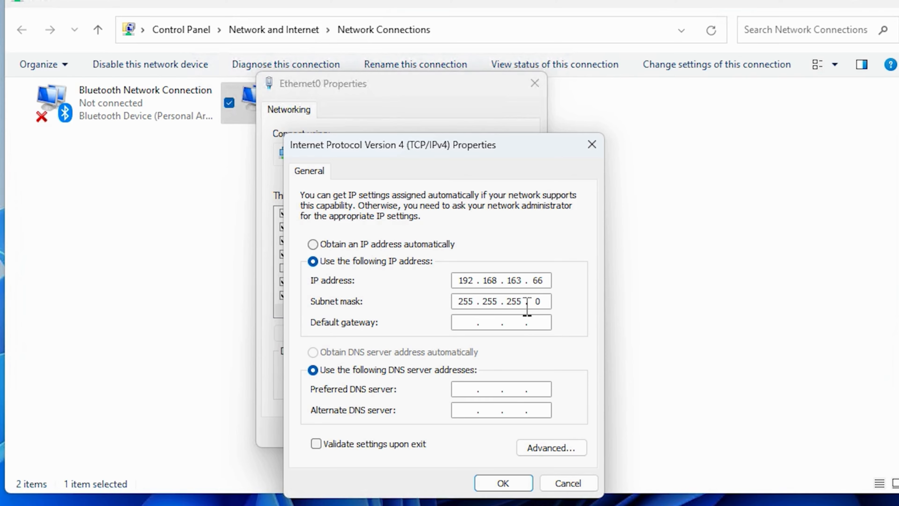
# - Set the default gateway of Ethernet0 to 192.168.163.1
pyautogui.click(468, 322)
pyautogui.write('192.168.163.1')
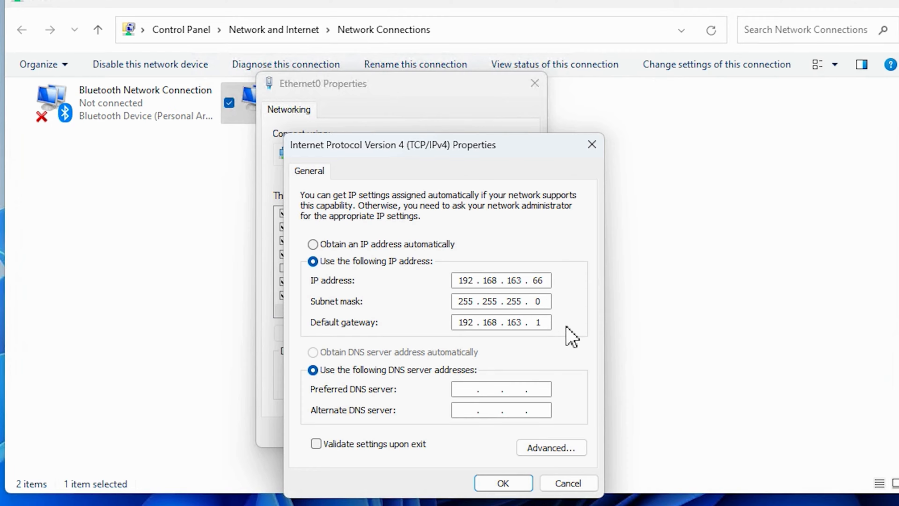
# - Set the preferred DNS server to 192.168.163.133 and the alternate to 8.8.8.8, then save and close the network settings
pyautogui.click(469, 390)
pyautogui.write('192.168.163.133')
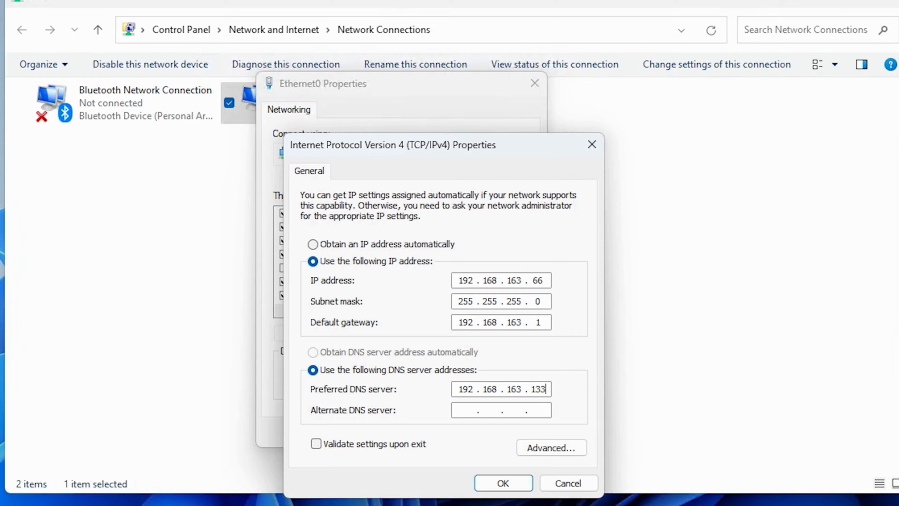
pyautogui.click(467, 411)
pyautogui.write('8.8.8.8')
pyautogui.click(503, 483)
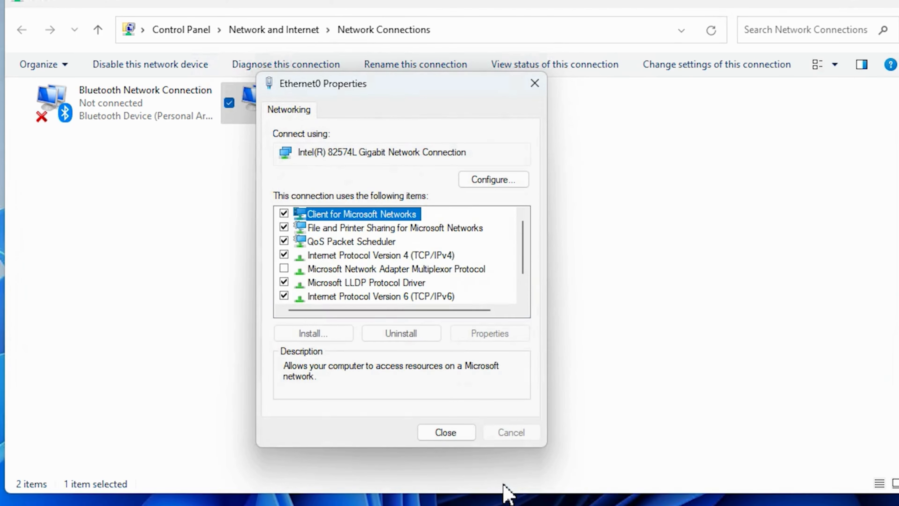
pyautogui.click(445, 432)
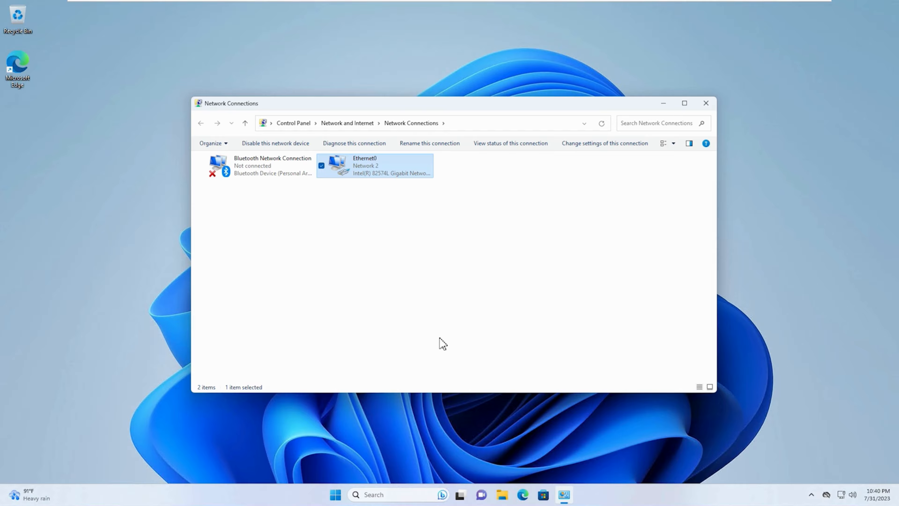
pyautogui.click(705, 103)
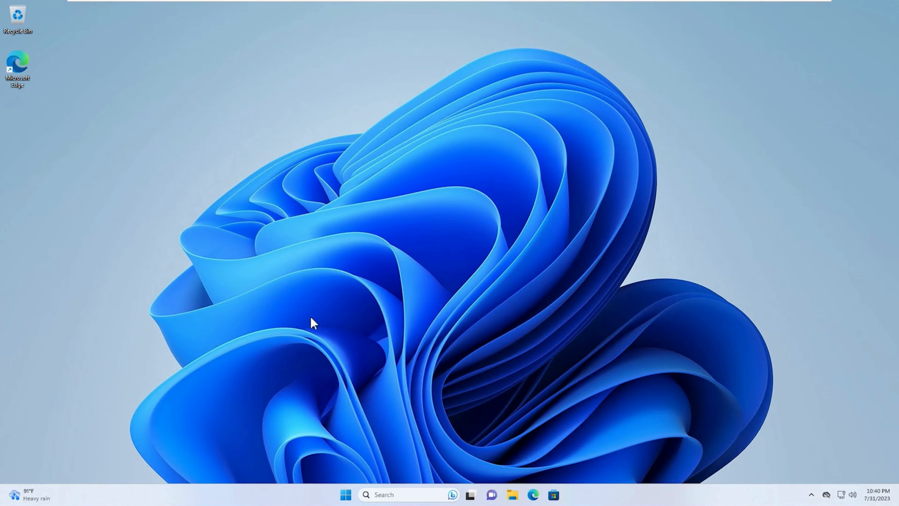
# - Open the About page of the system settings on the Windows 11 client
pyautogui.click(346, 496)
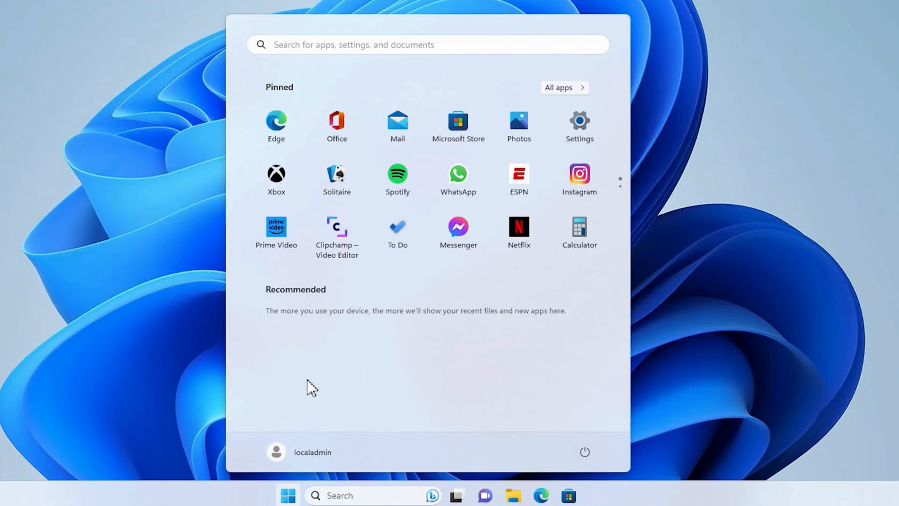
pyautogui.write('settings')
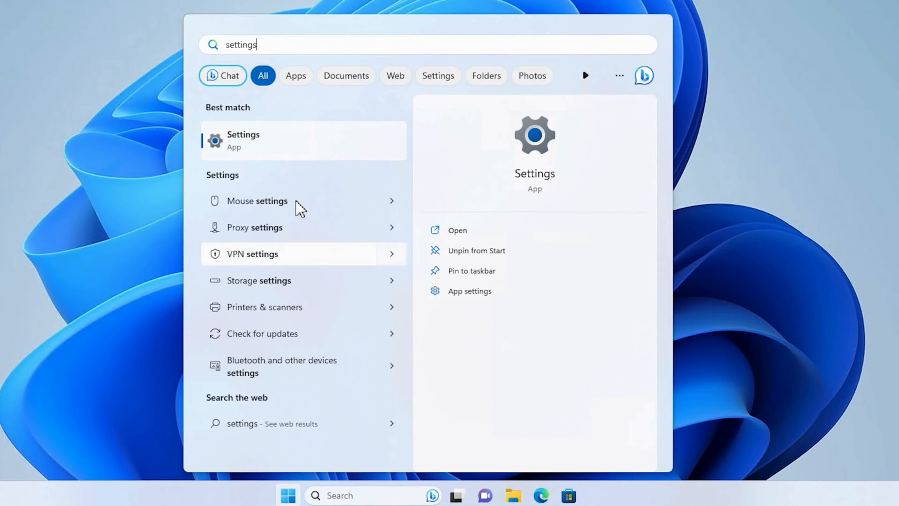
pyautogui.click(305, 143)
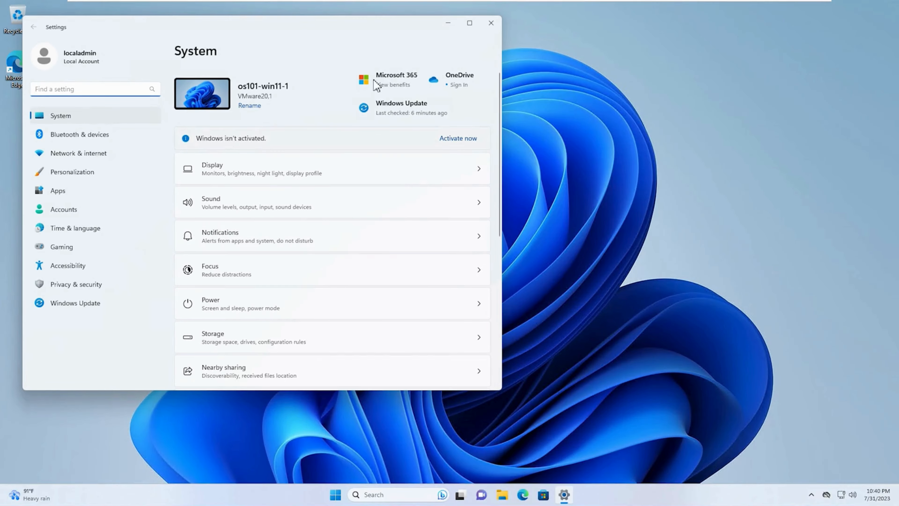
pyautogui.moveTo(367, 34); pyautogui.dragTo(500, 57)
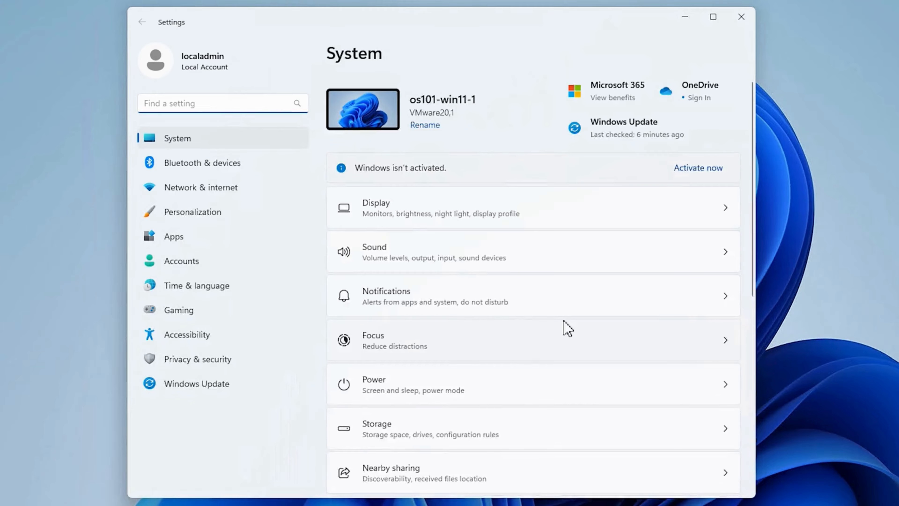
pyautogui.scroll(-10, 563, 321)
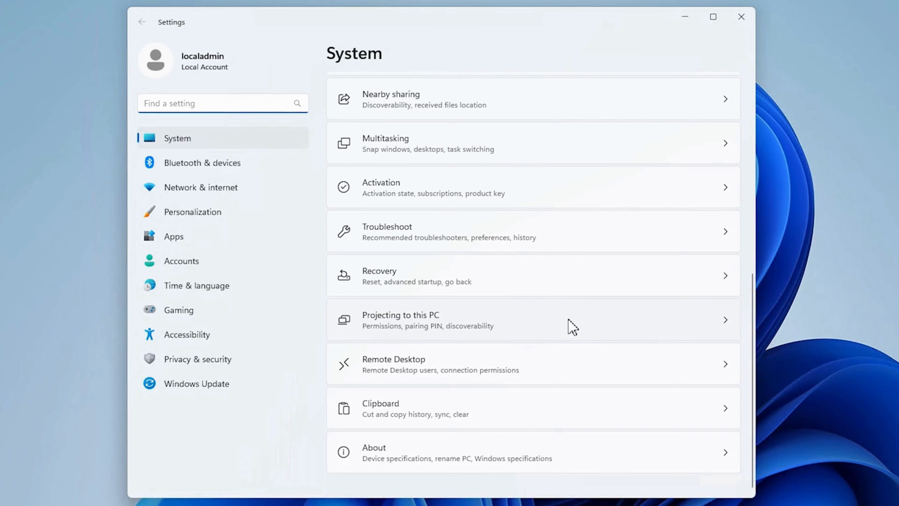
pyautogui.click(601, 462)
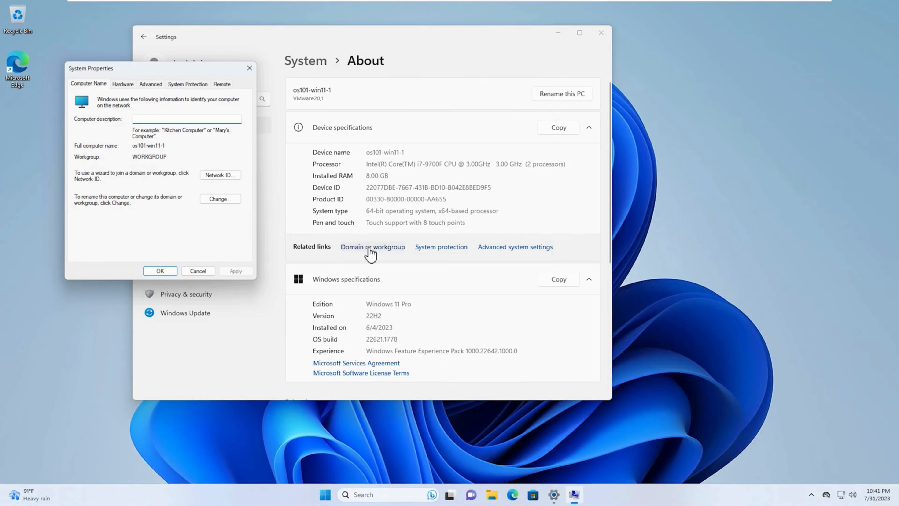
# - In the computer name and domain changes, choose domain membership and submit demo.lab as the domain to join
pyautogui.moveTo(195, 68); pyautogui.dragTo(410, 104)
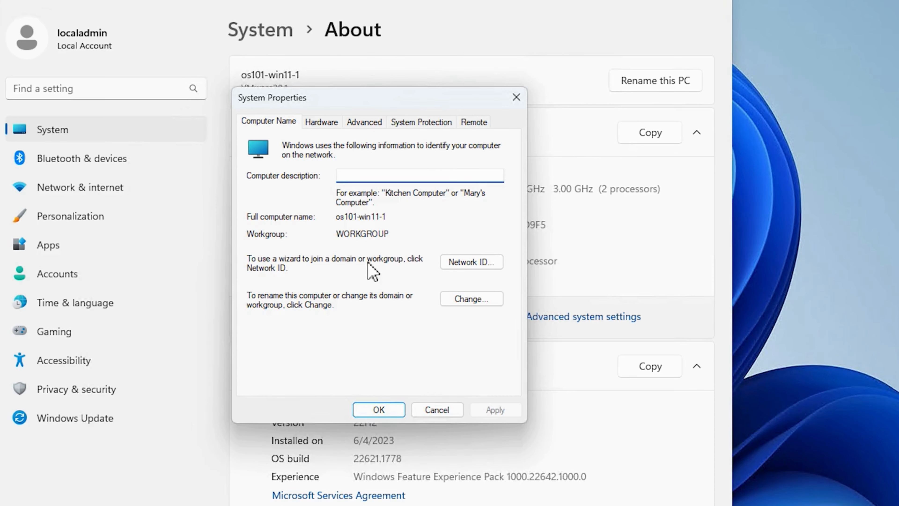
pyautogui.click(476, 304)
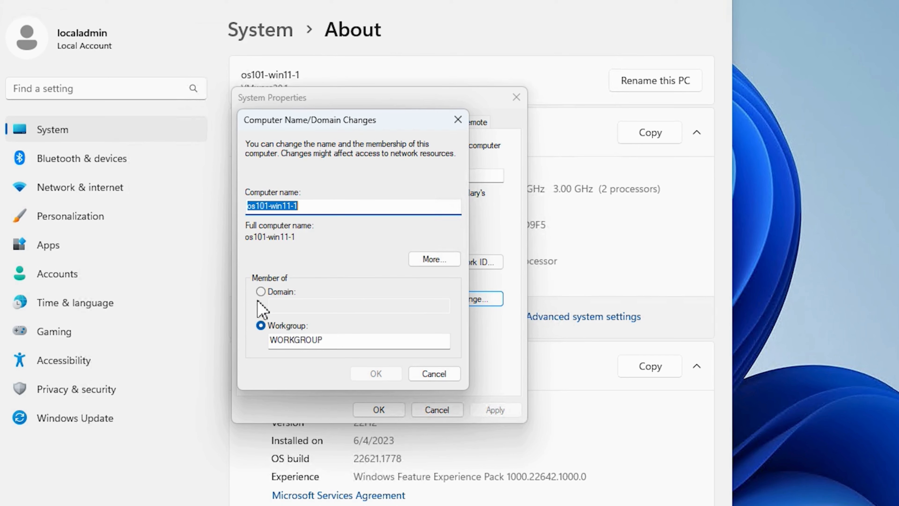
pyautogui.click(260, 291)
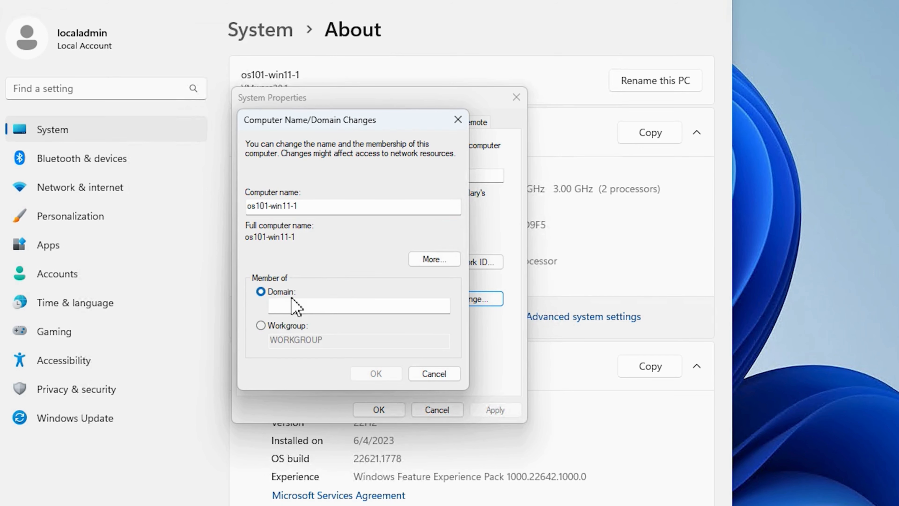
pyautogui.click(333, 306)
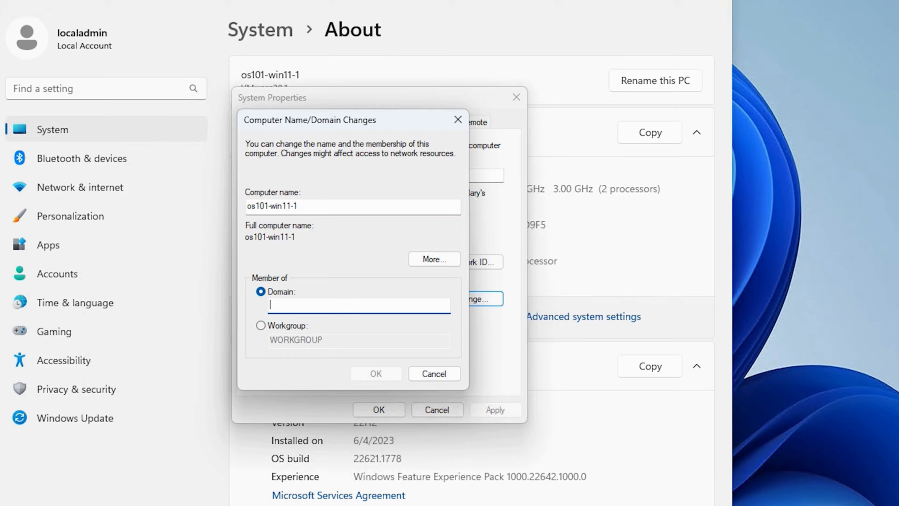
pyautogui.write('demo.lab')
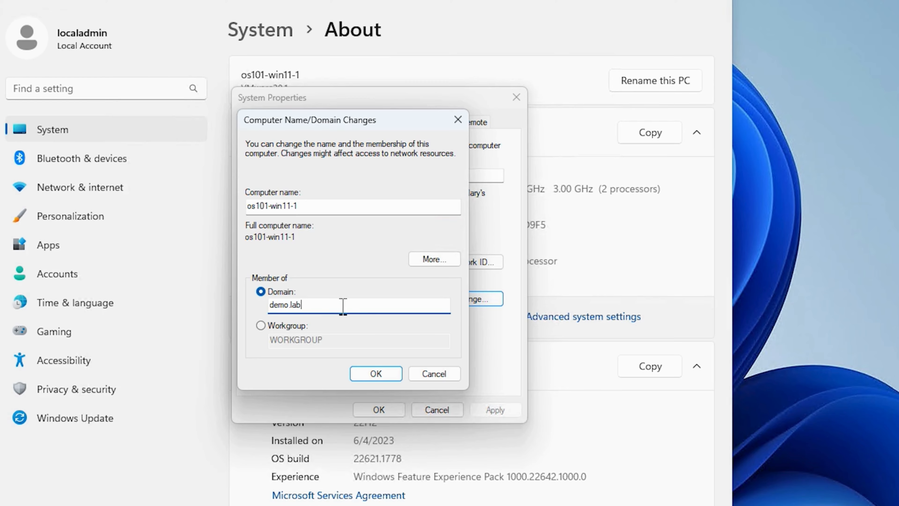
pyautogui.click(376, 375)
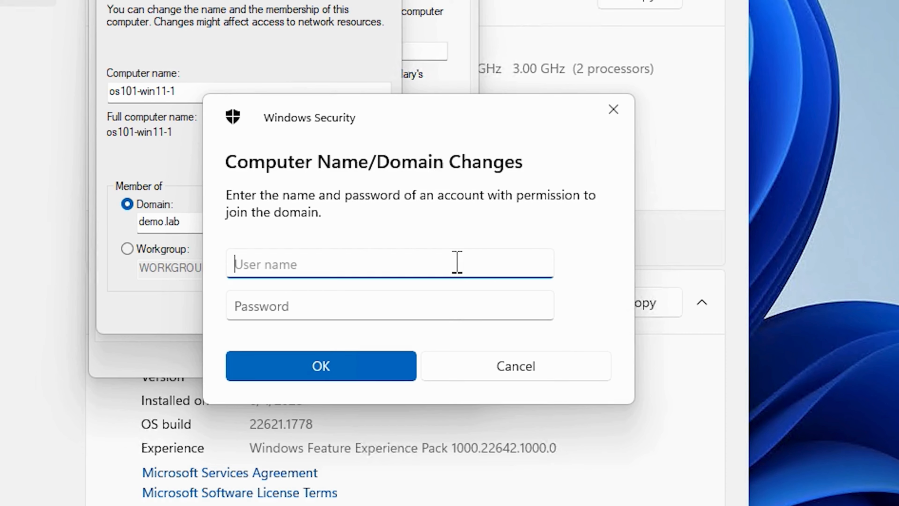
# - Authorize the domain join with the demo\administrator account and its password
pyautogui.write('demo')
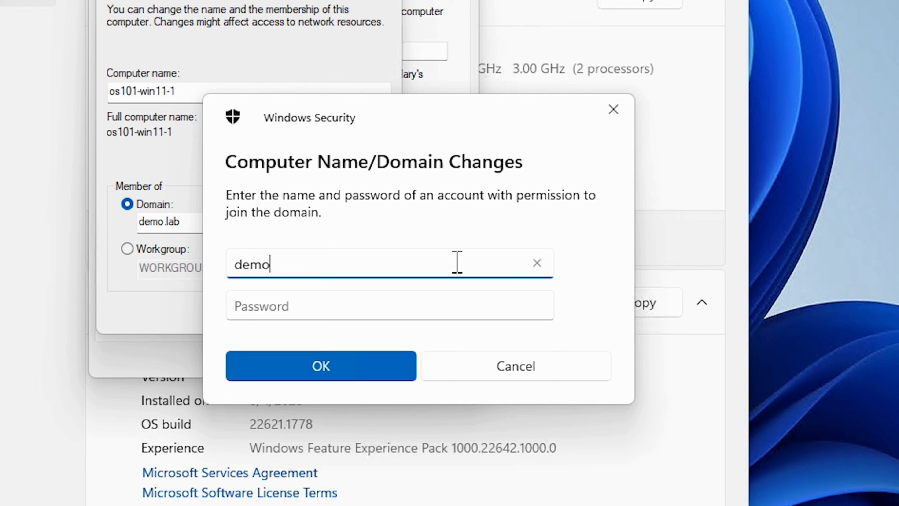
pyautogui.write('\\administrator')
pyautogui.click(463, 300)
pyautogui.write('P@ssw0rd')
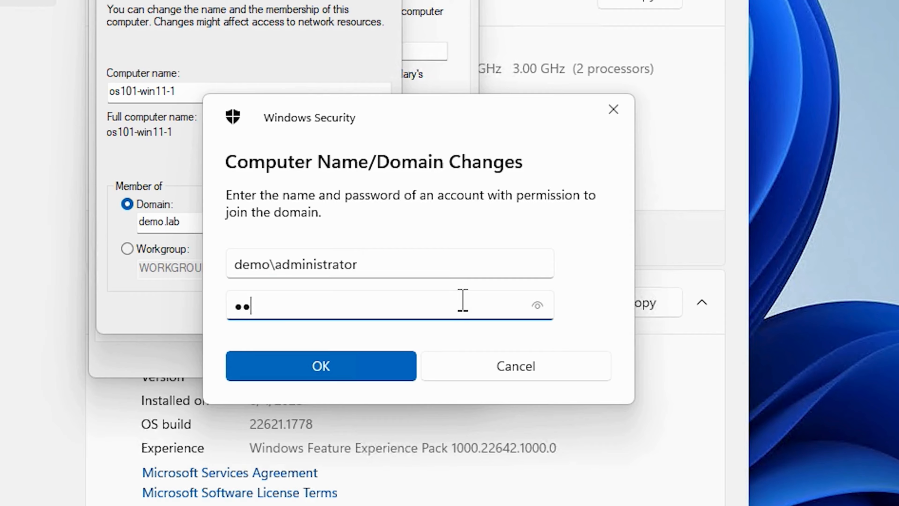
pyautogui.click(322, 368)
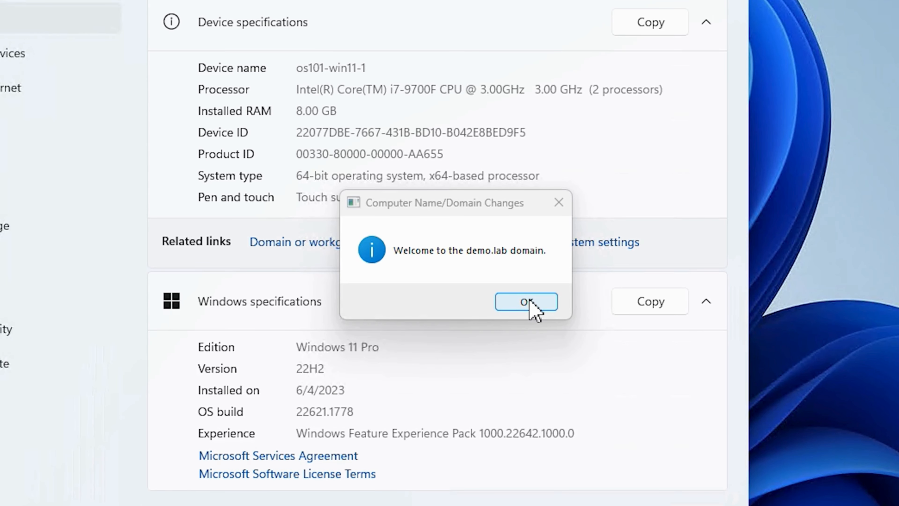
# - Acknowledge the domain change, close the system properties, and restart the computer immediately
pyautogui.click(527, 301)
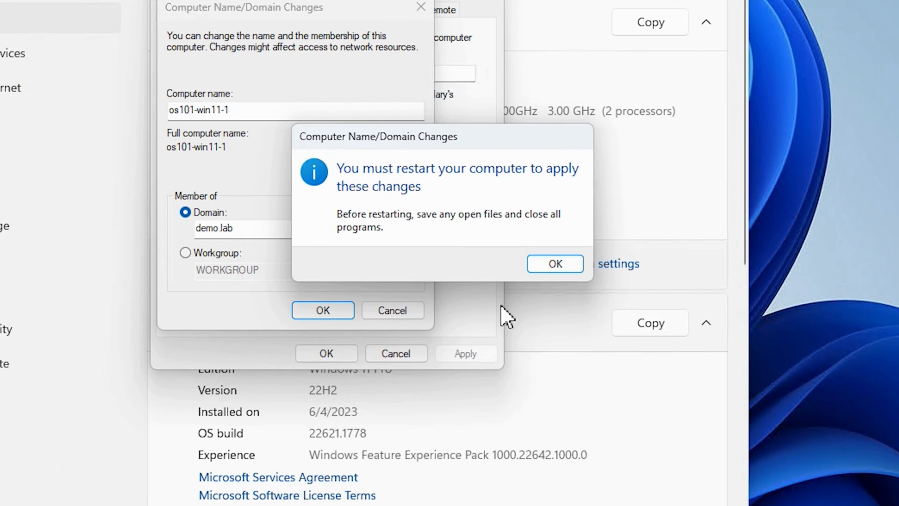
pyautogui.click(555, 264)
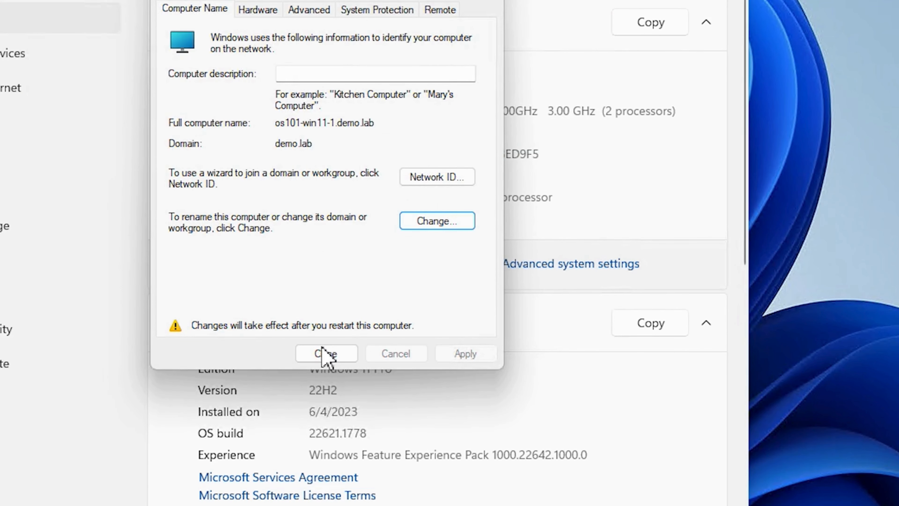
pyautogui.click(328, 355)
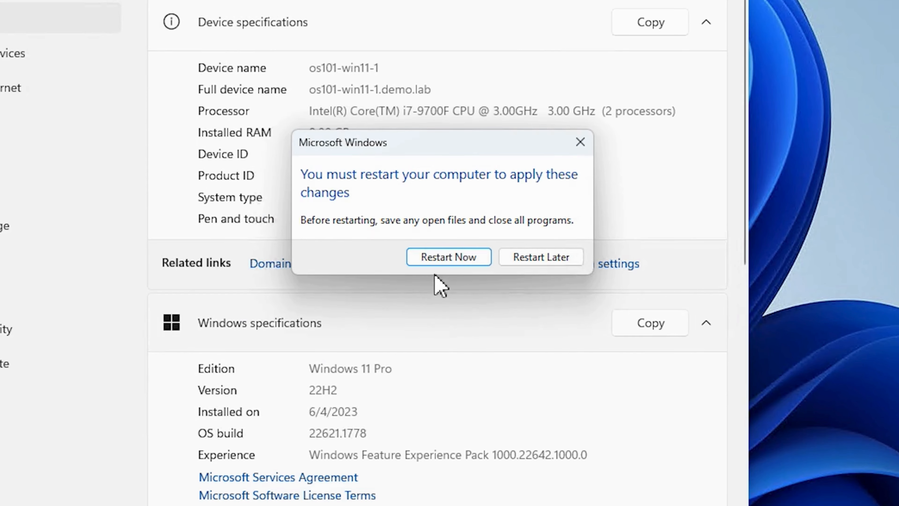
pyautogui.click(451, 259)
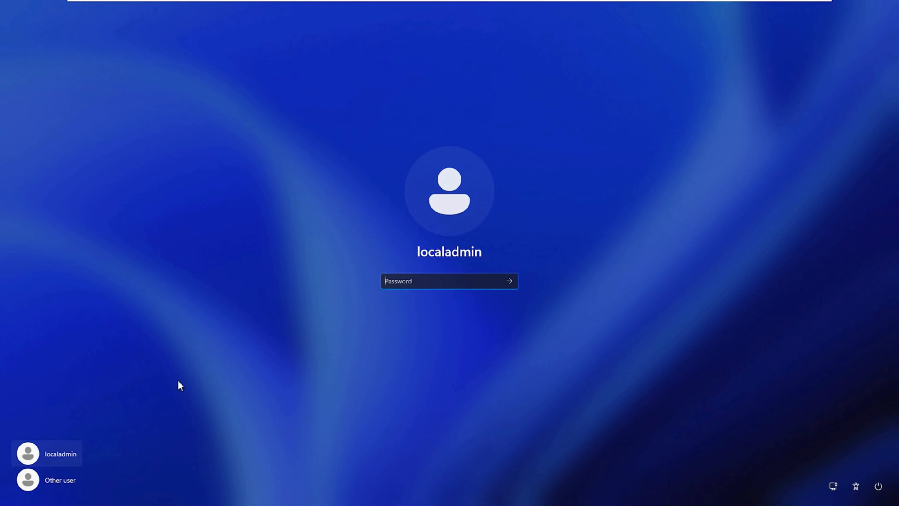
# - Sign in to the restarted client as a different user, demo\administrator, with the account password
pyautogui.click(60, 479)
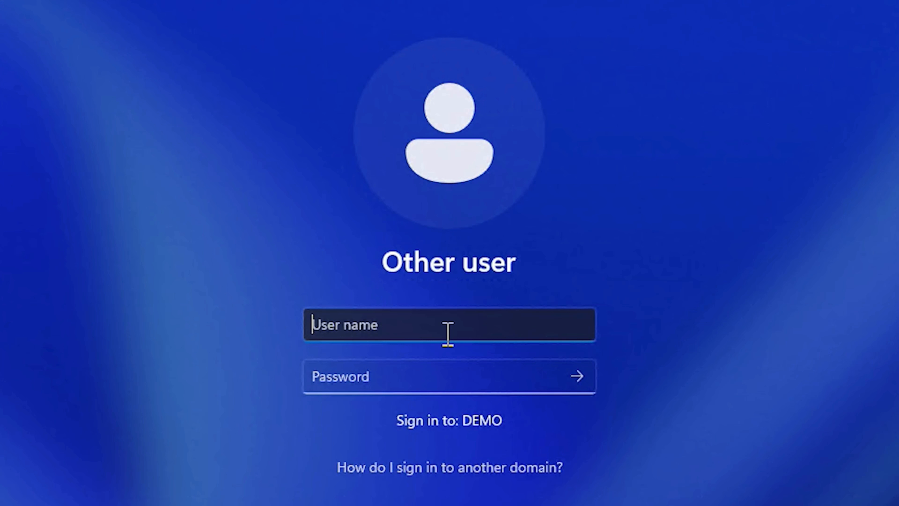
pyautogui.write('demo')
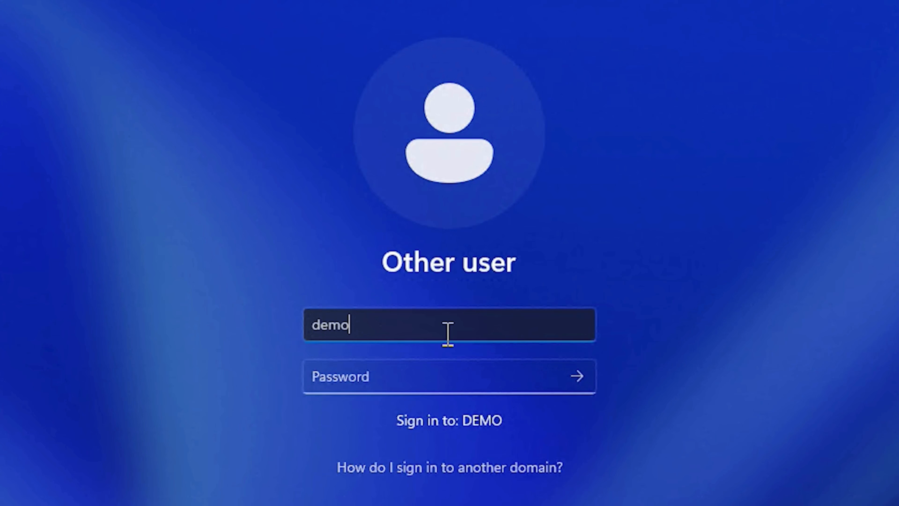
pyautogui.write('\\administrator')
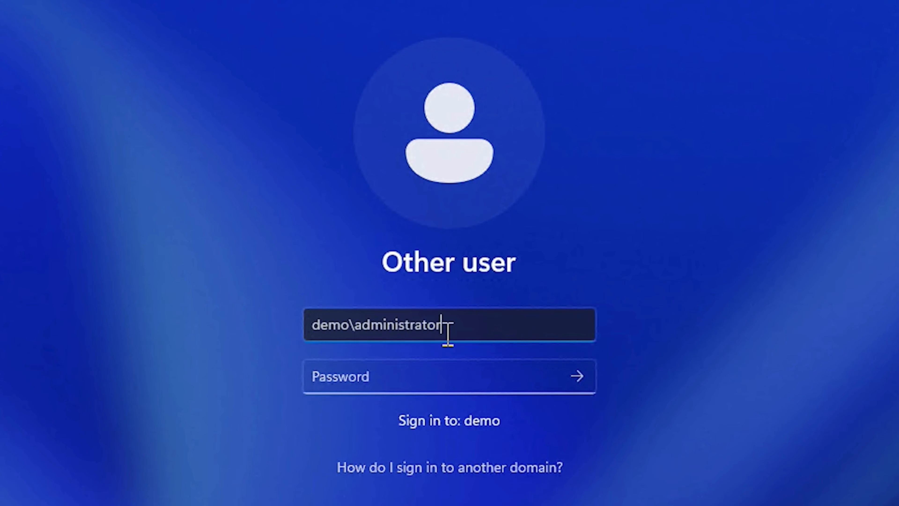
pyautogui.press('Tab')
pyautogui.write('********')
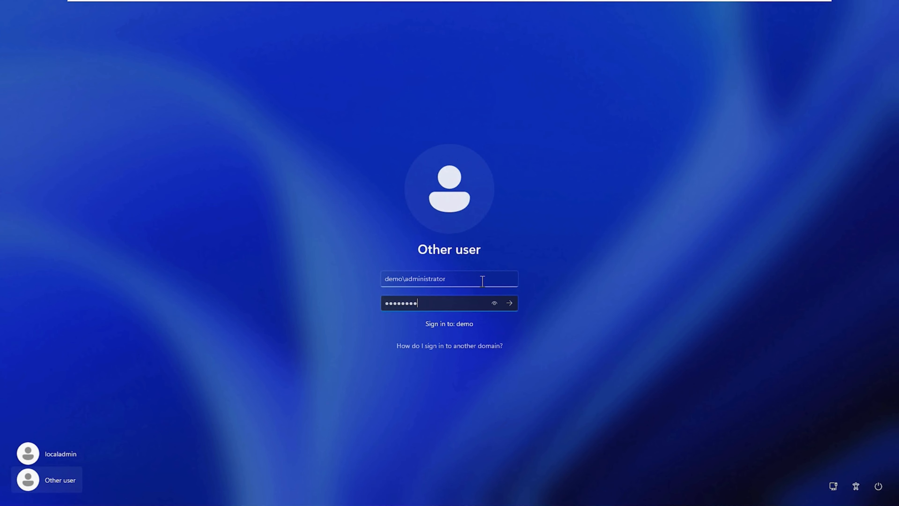
pyautogui.press('Return')
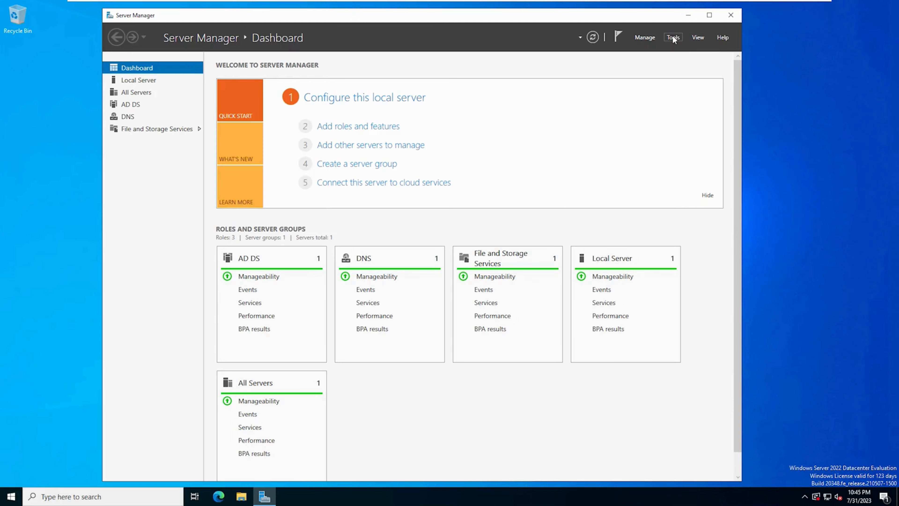
# - On the domain controller, open Active Directory Users and Computers and fit the Name column of the Computers container to its contents
pyautogui.click(673, 37)
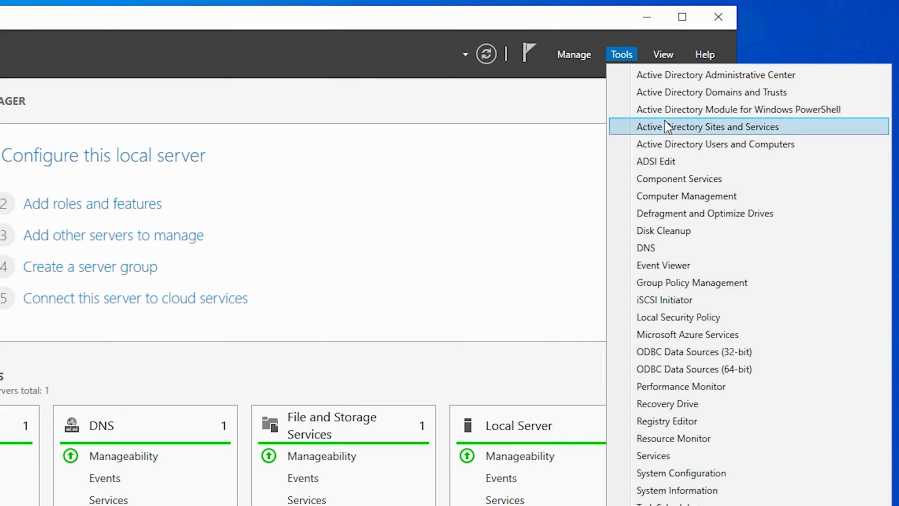
pyautogui.click(690, 149)
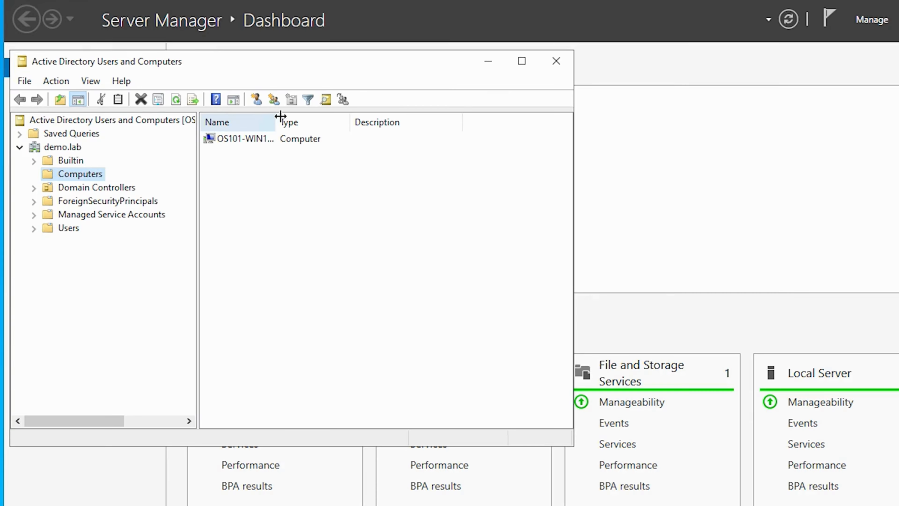
pyautogui.doubleClick(272, 100)
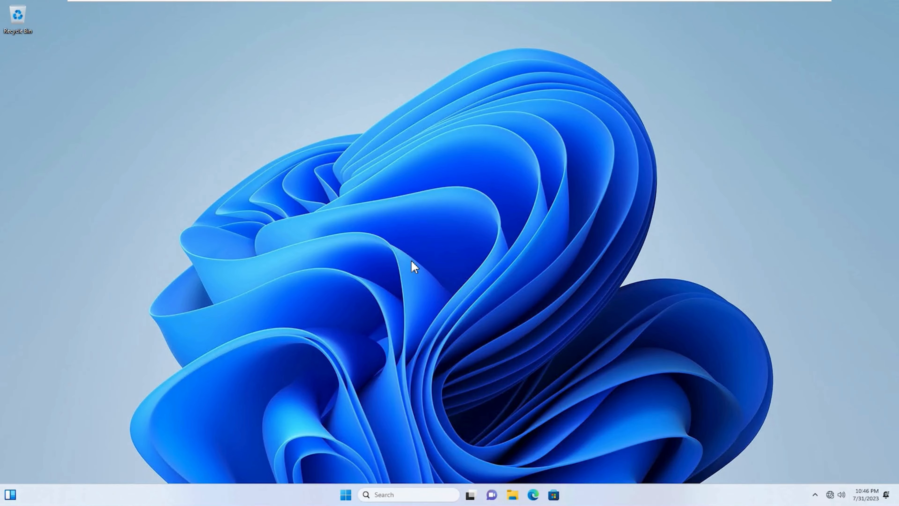
# - Switch back to the Windows 11 client and open the About page of its system settings
pyautogui.click(347, 495)
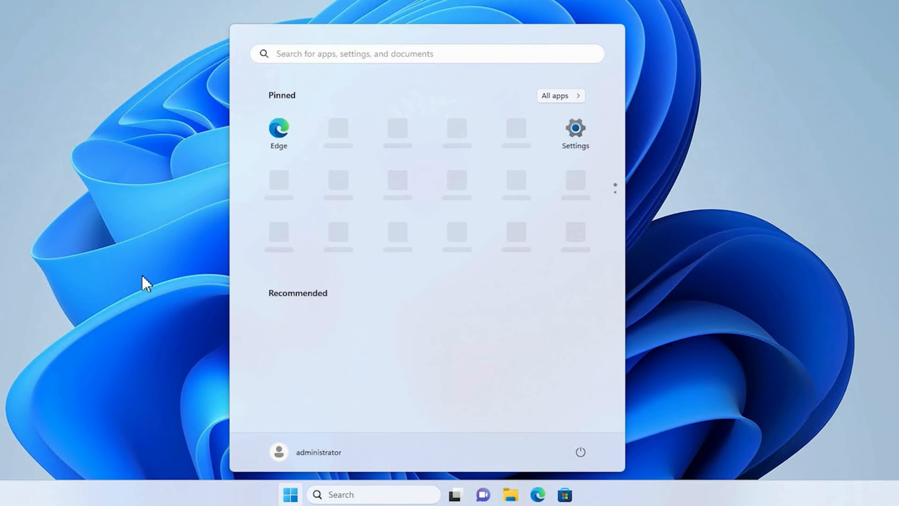
pyautogui.write('settings')
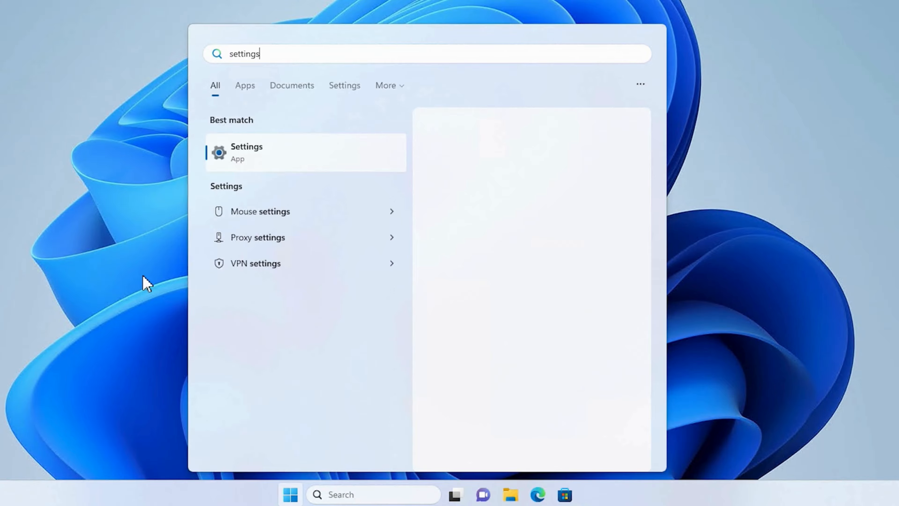
pyautogui.click(289, 156)
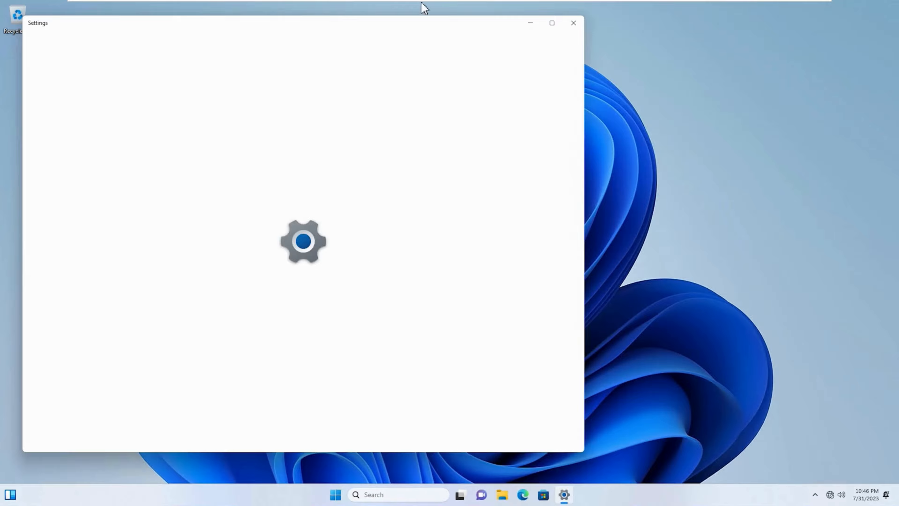
pyautogui.scroll(-5, 442, 284)
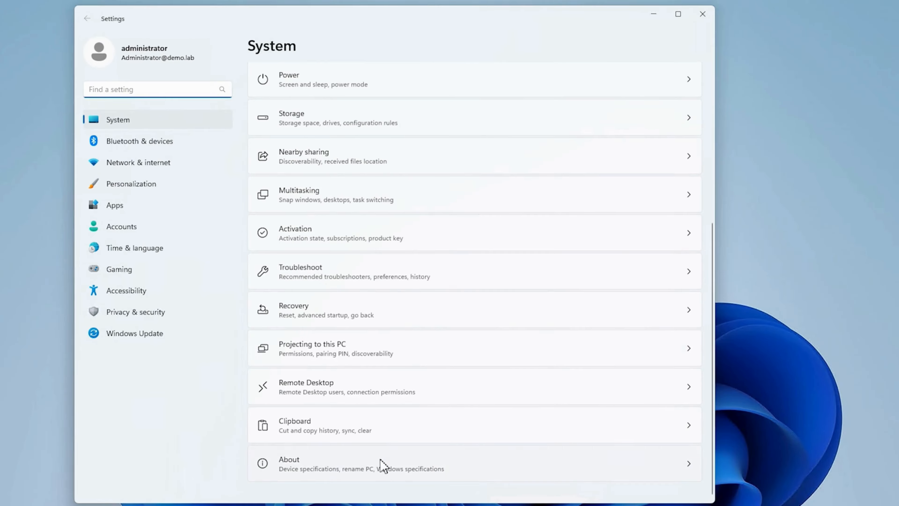
pyautogui.click(383, 464)
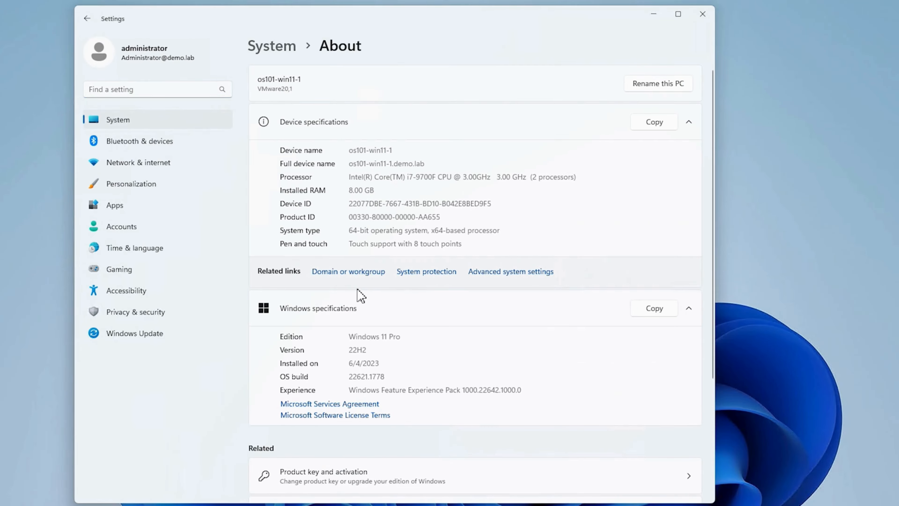
# - In the domain or workgroup settings, change the computer's membership to the workgroup WORKGROUP and accept leaving the domain
pyautogui.click(344, 280)
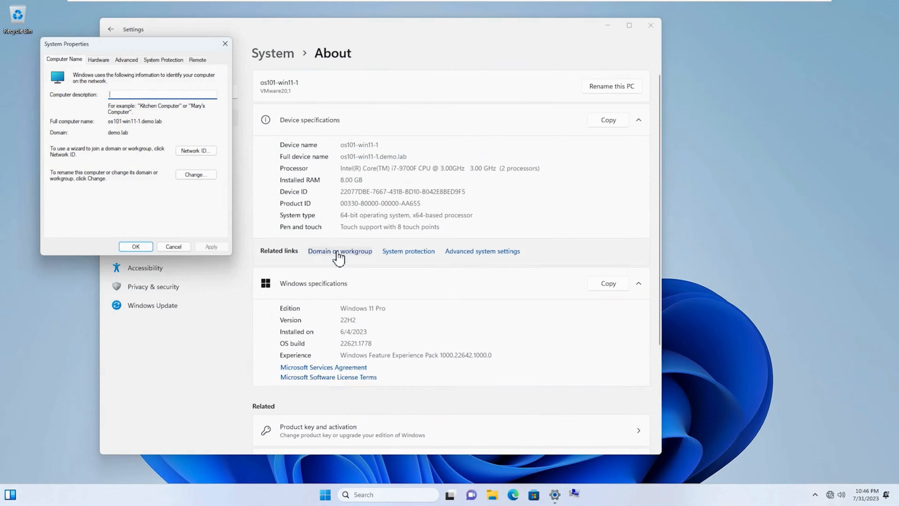
pyautogui.moveTo(160, 46); pyautogui.dragTo(391, 103)
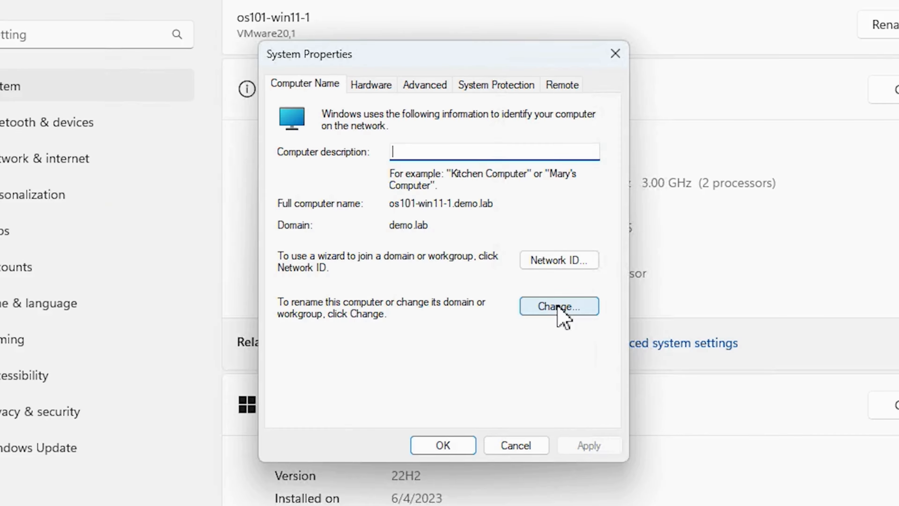
pyautogui.click(433, 231)
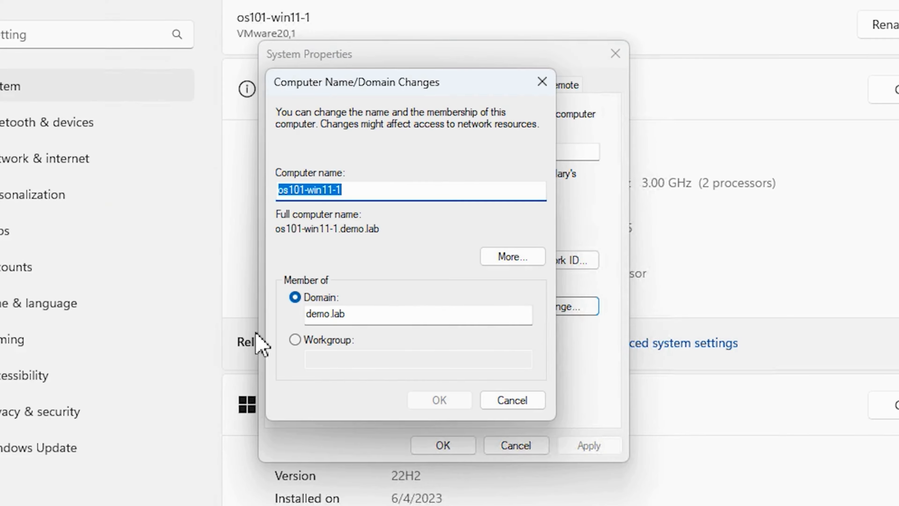
pyautogui.click(295, 340)
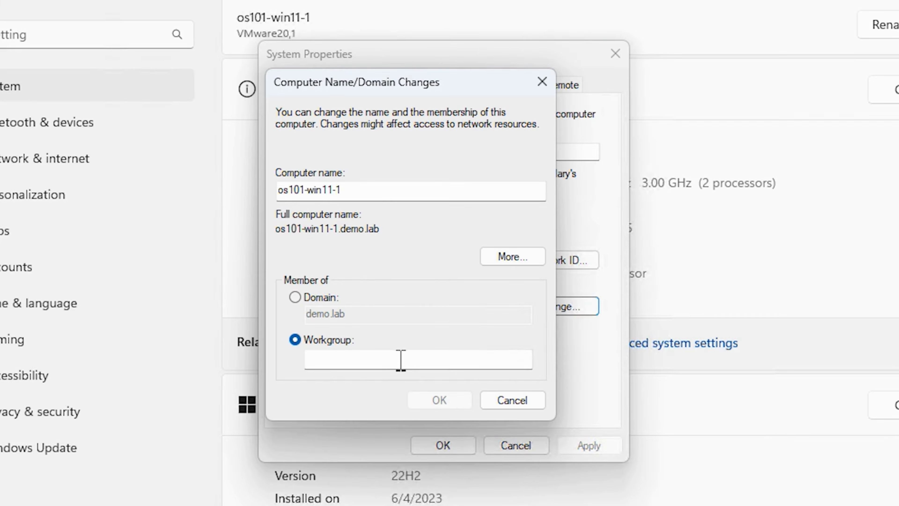
pyautogui.click(409, 361)
pyautogui.write('WORKGROUP')
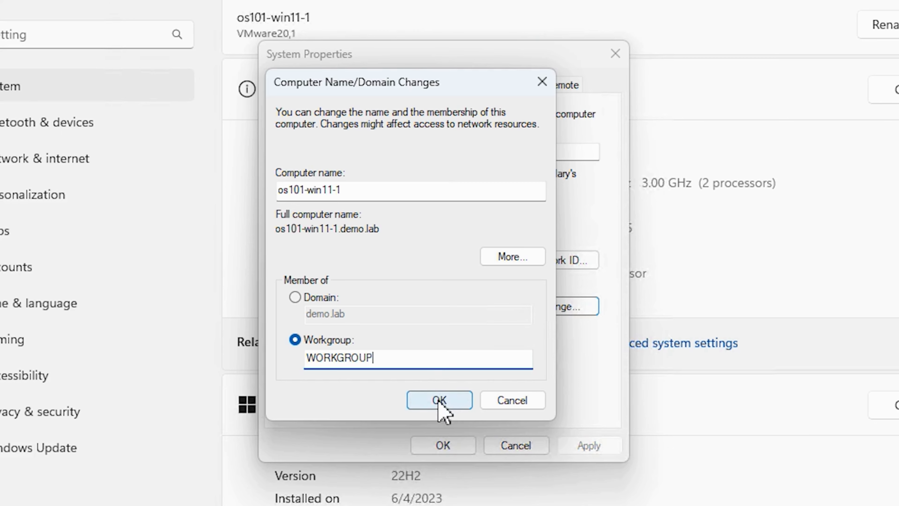
pyautogui.click(456, 402)
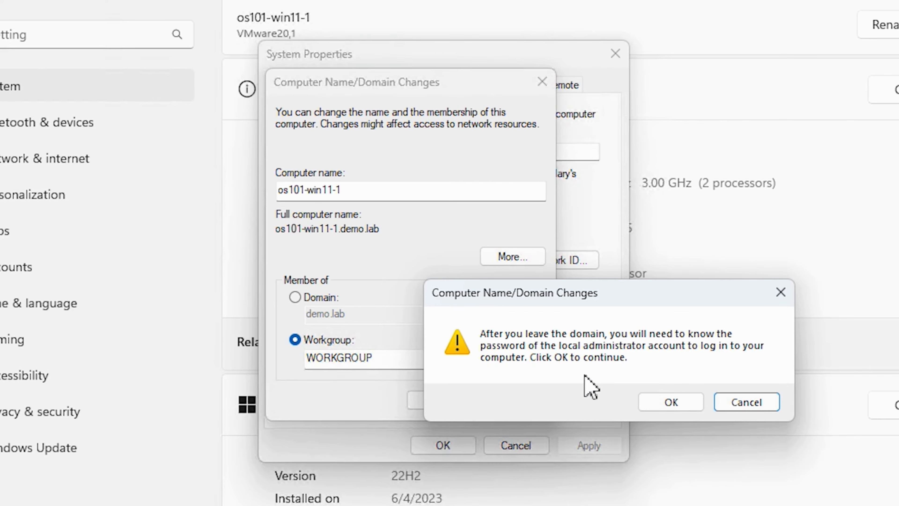
pyautogui.click(671, 404)
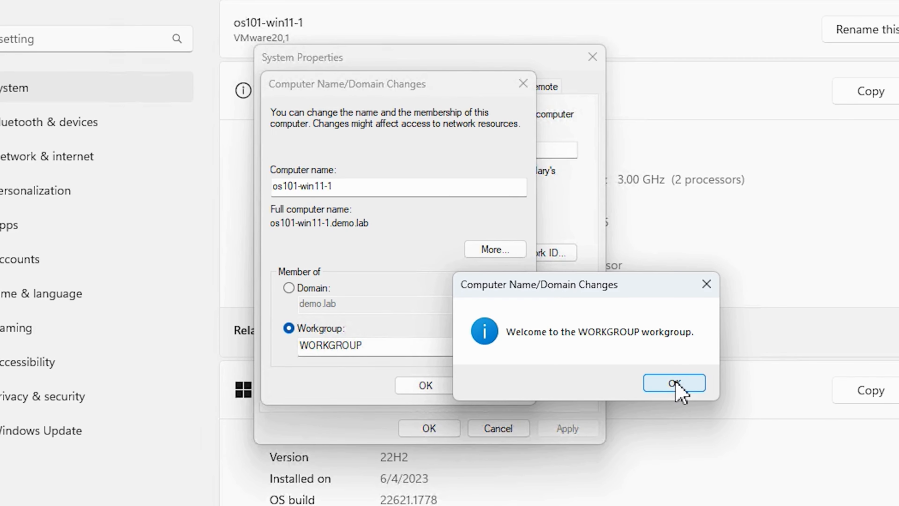
# - Acknowledge the workgroup change, close the system properties, and restart the client
pyautogui.click(677, 384)
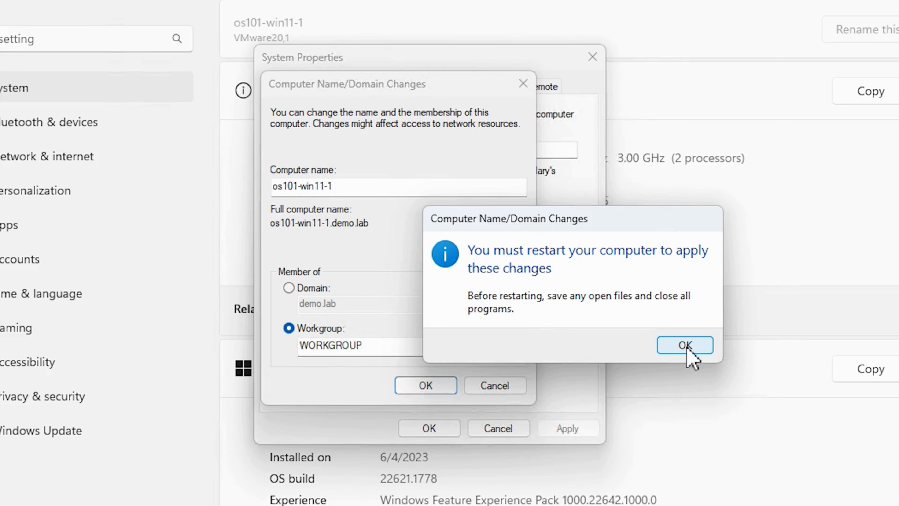
pyautogui.click(682, 345)
pyautogui.click(428, 428)
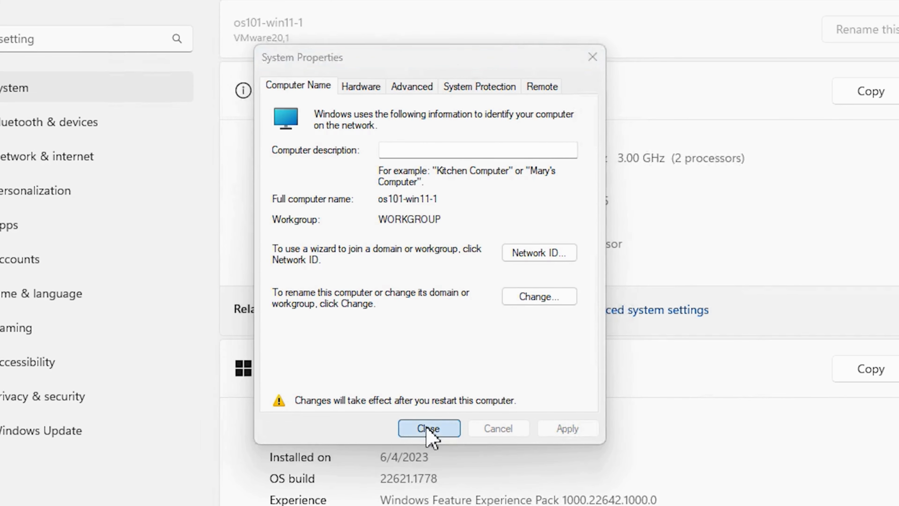
pyautogui.click(580, 339)
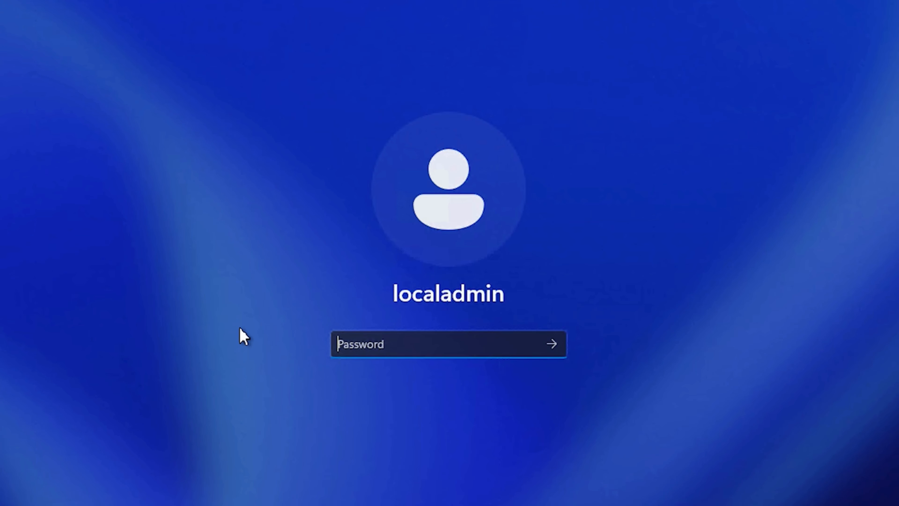
# - Sign in to the client's localadmin account with the account password
pyautogui.write('********')
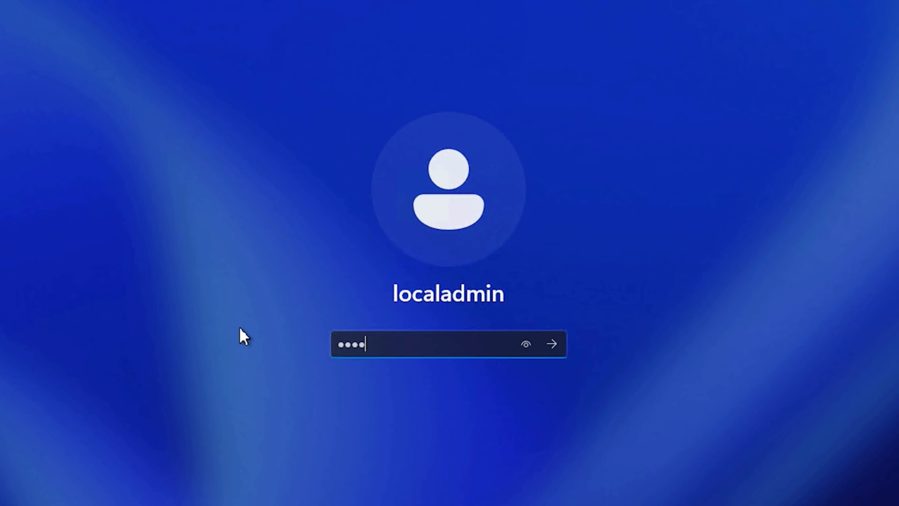
pyautogui.press('Return')
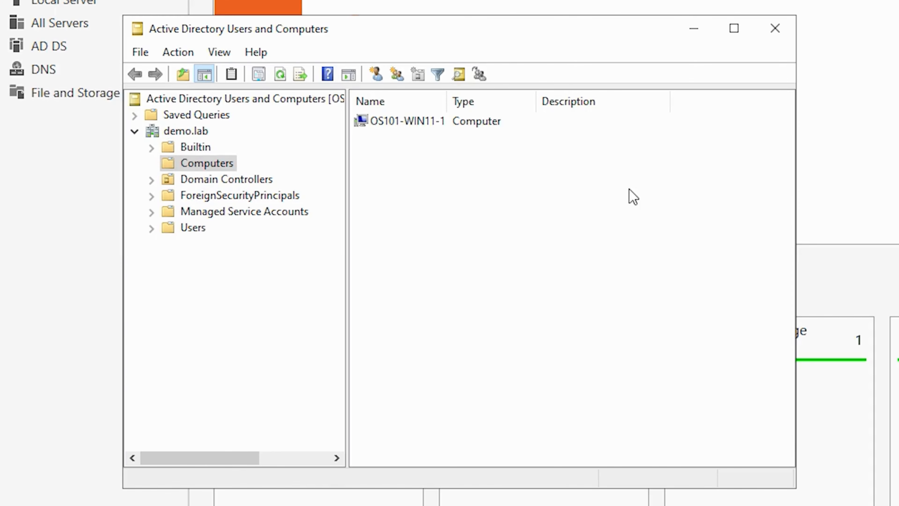
# - On the domain controller, refresh the Computers container of demo.lab twice to check the client's computer account
pyautogui.rightClick(629, 192)
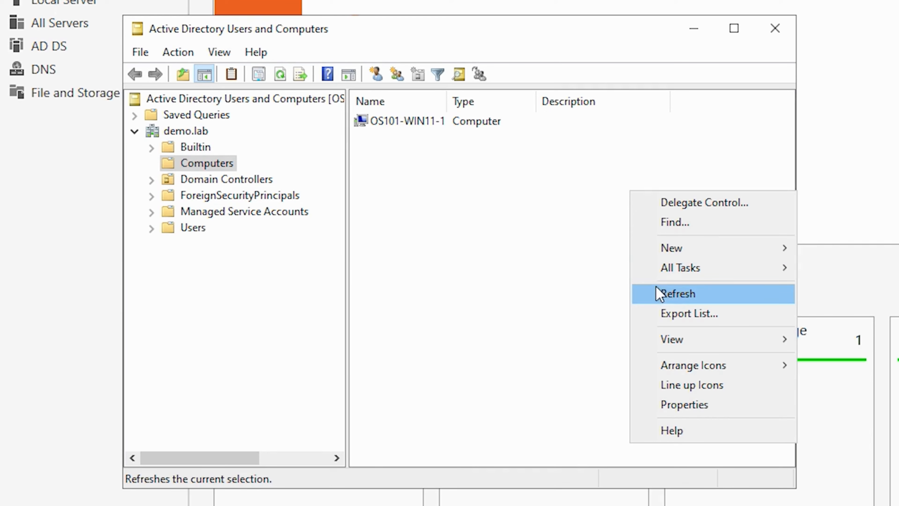
pyautogui.click(681, 296)
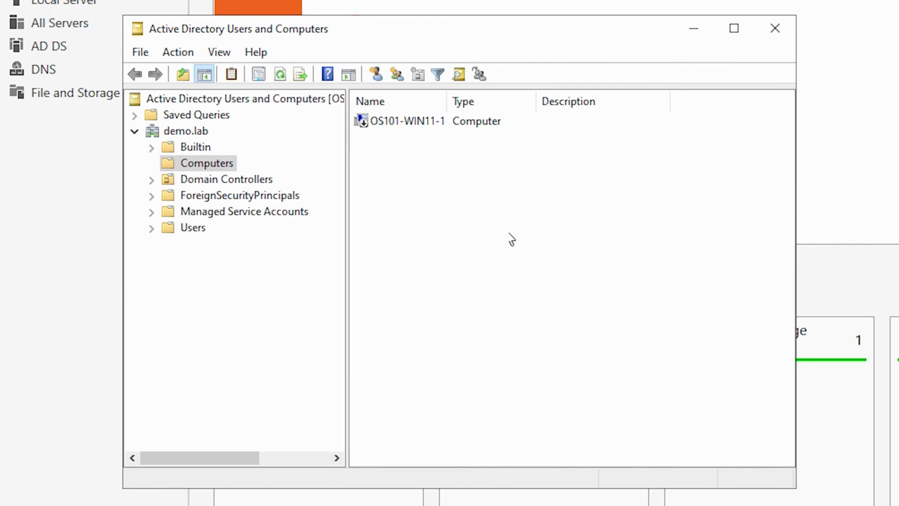
pyautogui.rightClick(497, 184)
pyautogui.click(545, 288)
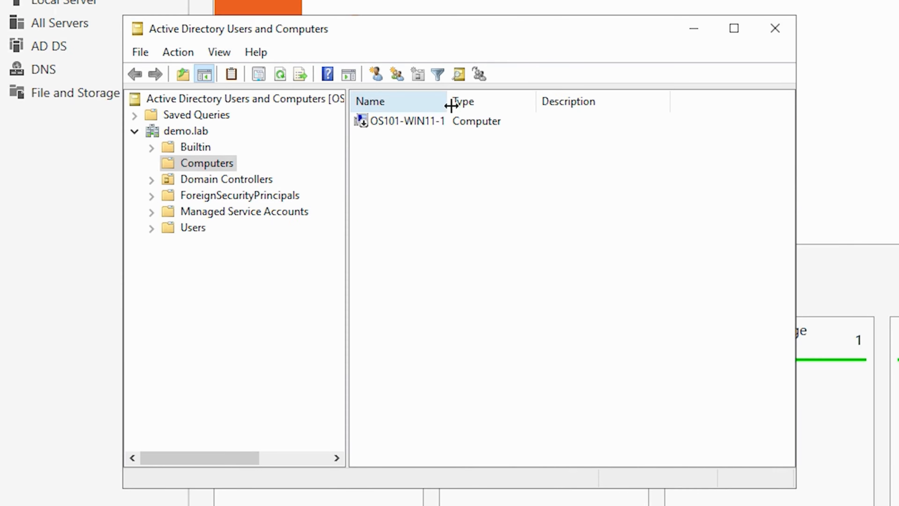
# - Widen the Name column and delete the OS101-WIN11-1 computer account from the Computers container of demo.lab
pyautogui.moveTo(448, 101); pyautogui.dragTo(521, 101)
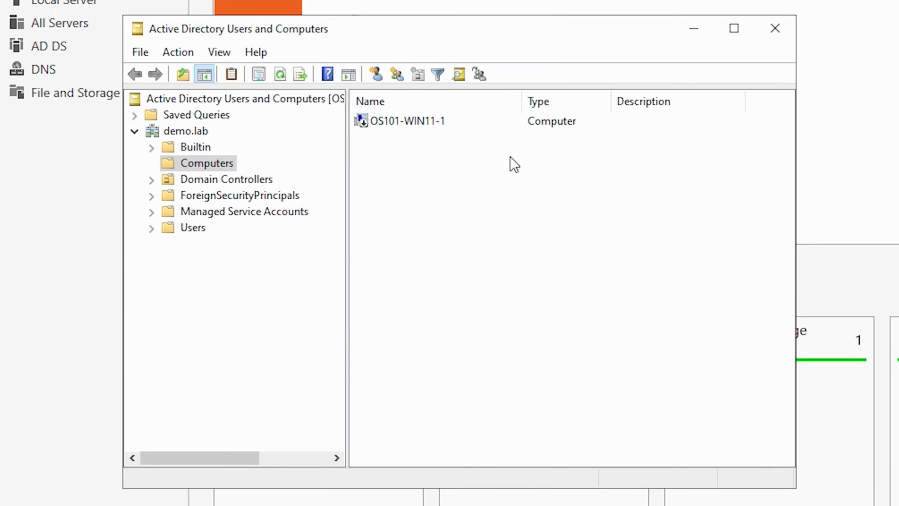
pyautogui.click(402, 121)
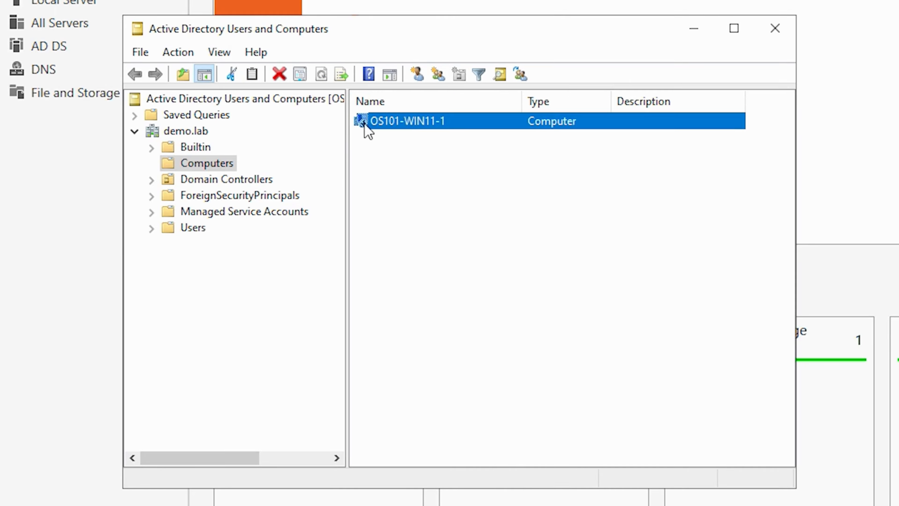
pyautogui.click(387, 126)
pyautogui.rightClick(395, 124)
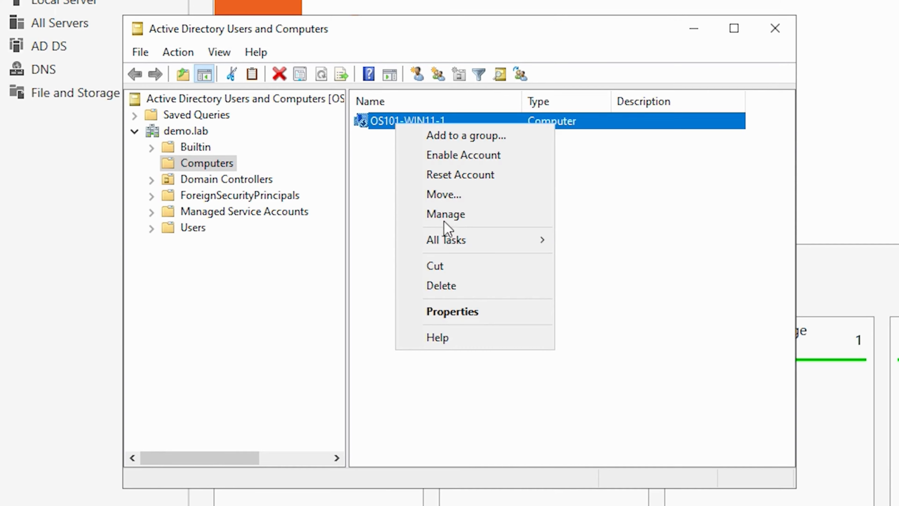
pyautogui.click(437, 287)
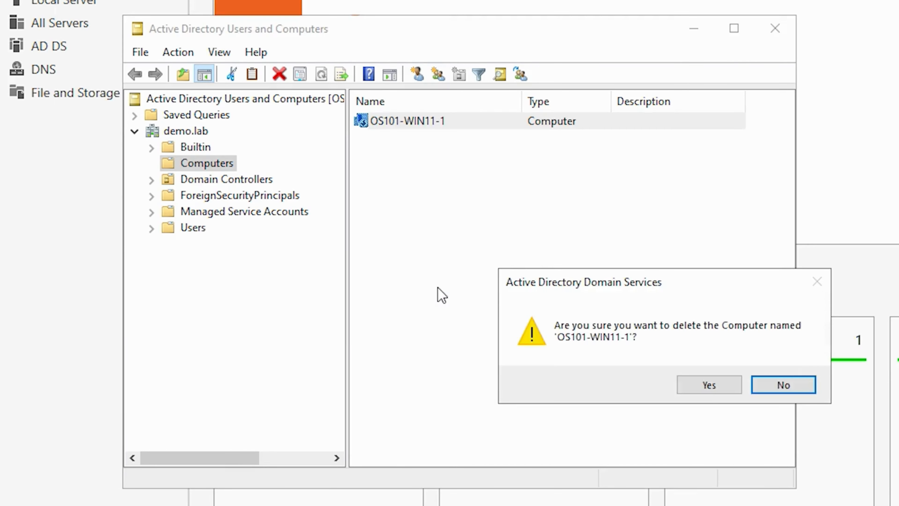
pyautogui.click(706, 384)
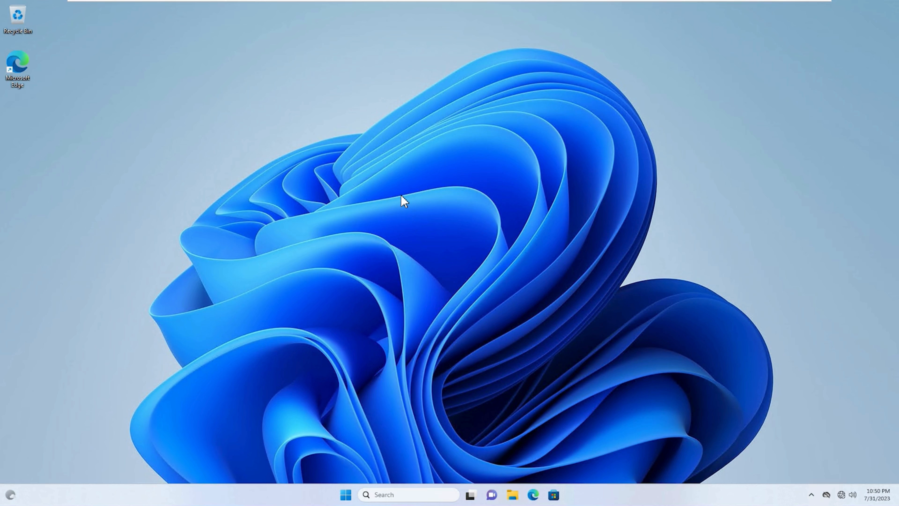
# - On the Windows 11 client, find Windows PowerShell, run it as administrator, and allow it to make changes
pyautogui.click(345, 495)
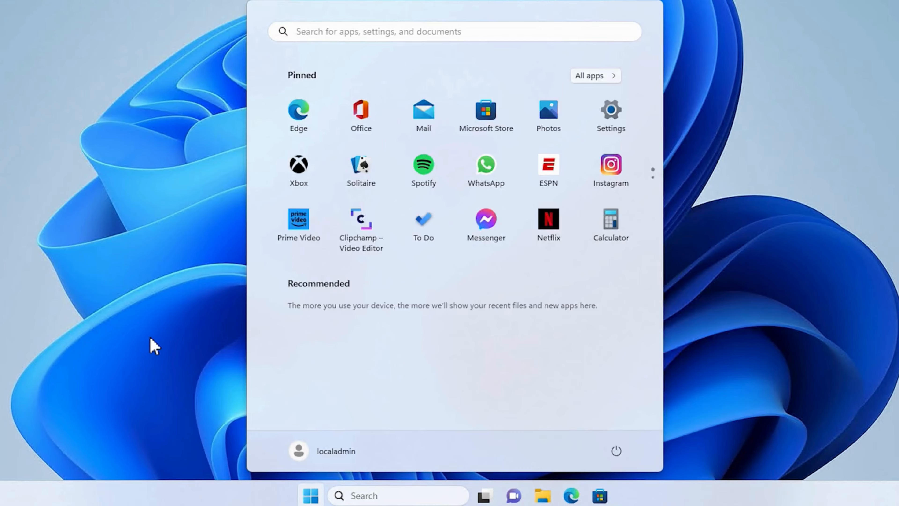
pyautogui.write('powershell')
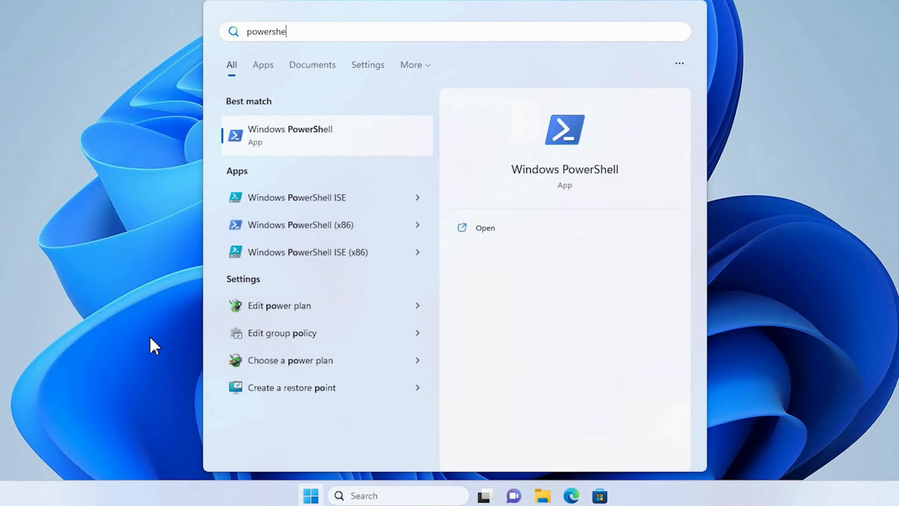
pyautogui.rightClick(332, 139)
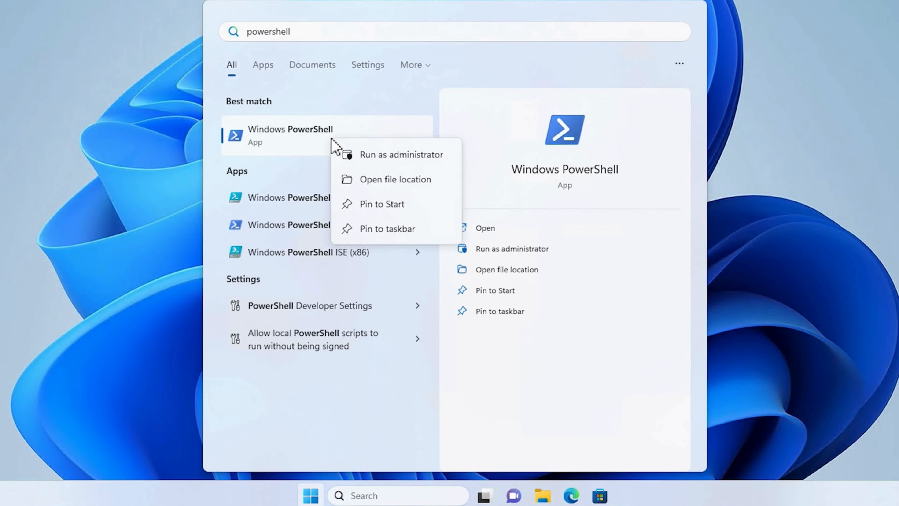
pyautogui.click(387, 163)
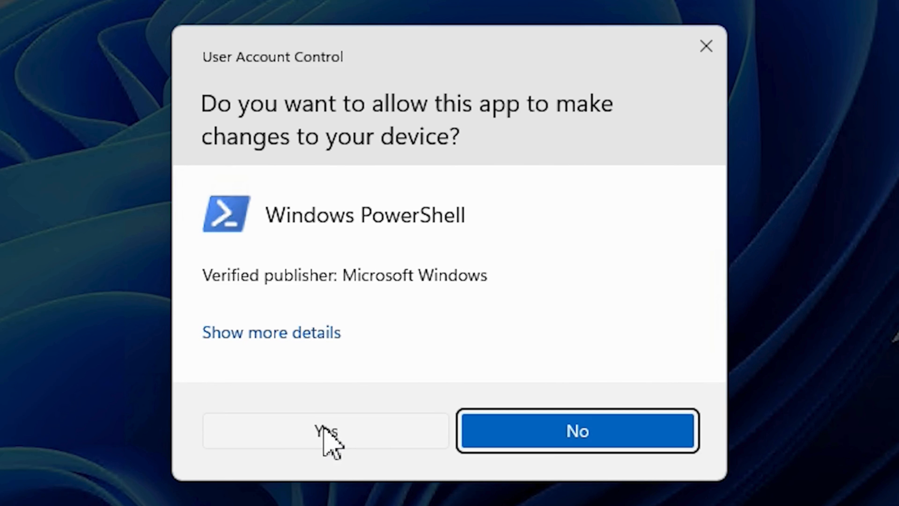
pyautogui.click(324, 430)
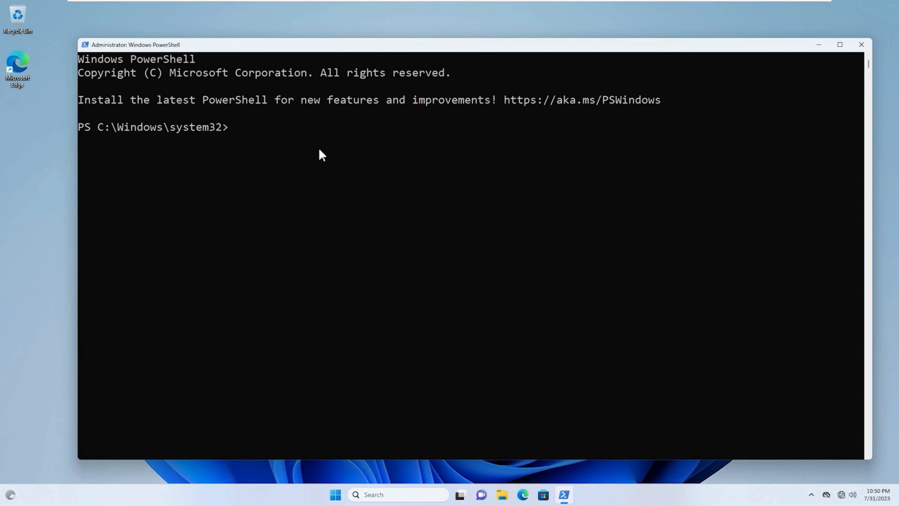
# - Join the client to the domain with Add-Computer -DomainName "demo.lab" -Credential "demo\administrator" and supply the account password
pyautogui.write('Add-Computer -Dom')
pyautogui.press('Tab')
pyautogui.write('"demo.la')
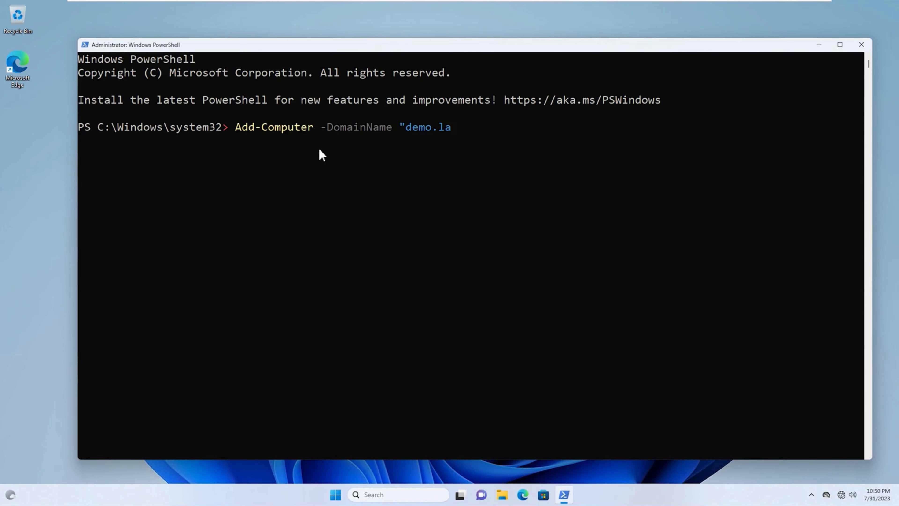
pyautogui.write('b" -Cr')
pyautogui.press('Tab')
pyautogui.write('"demo')
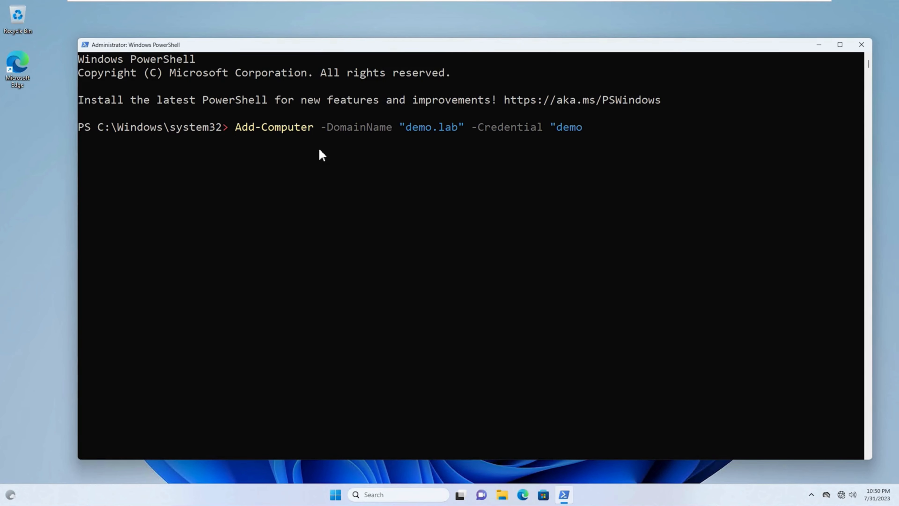
pyautogui.write('\\administrator')
pyautogui.press('Return')
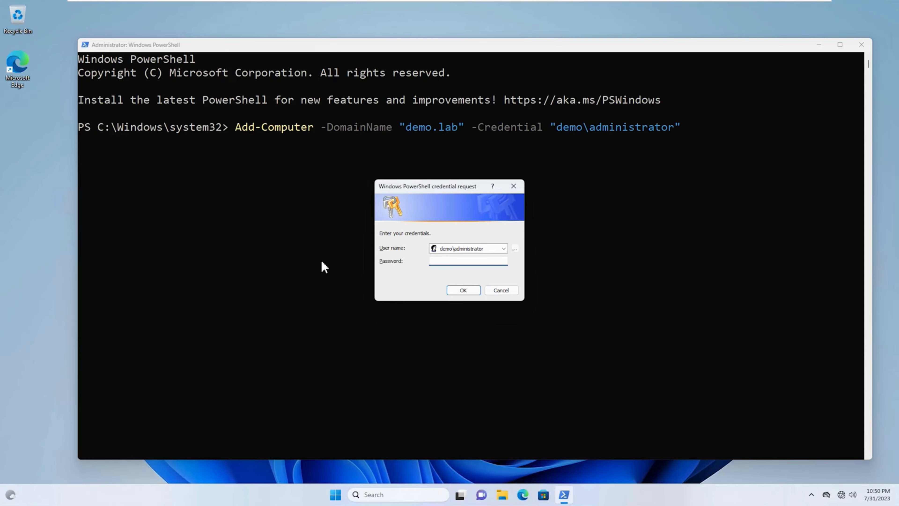
pyautogui.write('••••')
pyautogui.click(463, 291)
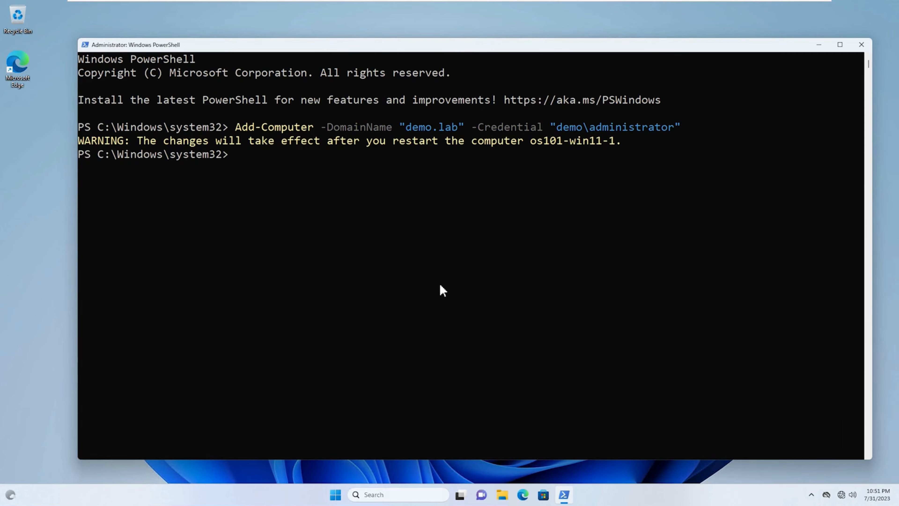
# - Restart the client with the command shutdown /r and dismiss the sign-out notice
pyautogui.write('shutdown /r')
pyautogui.press('Return')
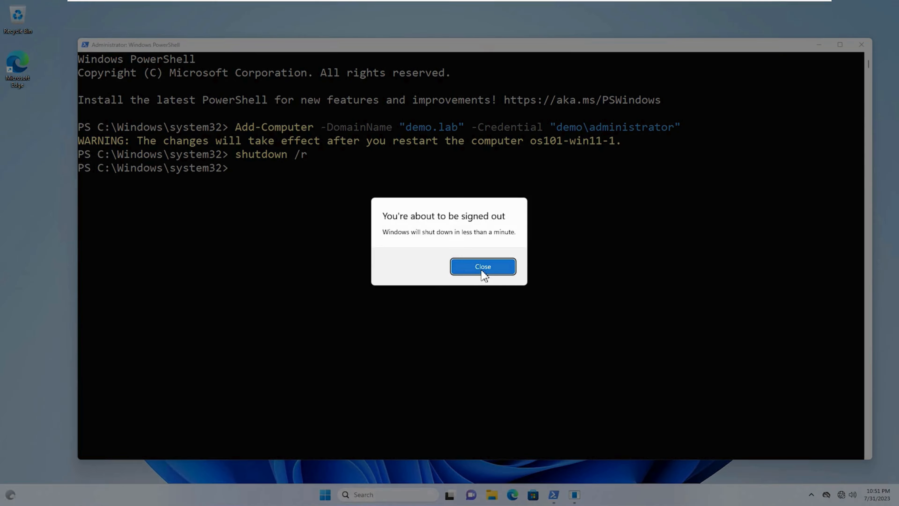
pyautogui.click(483, 275)
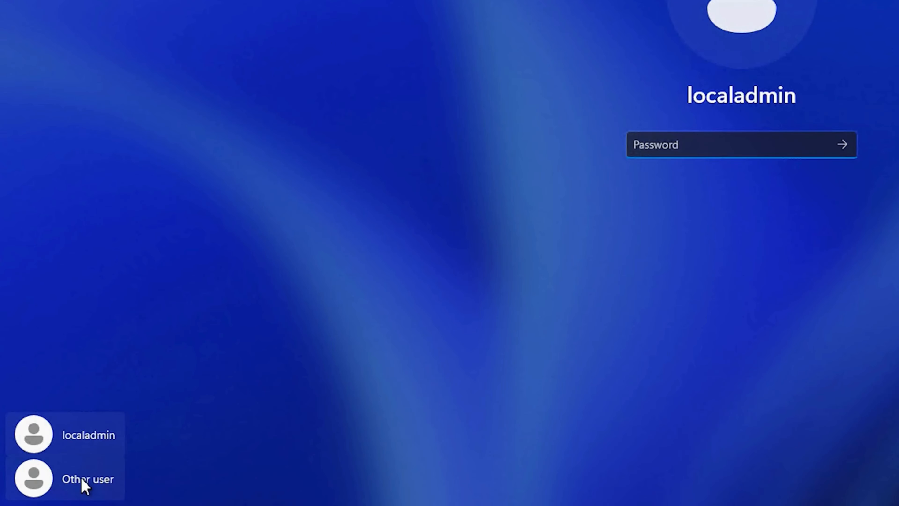
# - Sign in to the client as another user, demo\administrator, with the account password
pyautogui.click(64, 482)
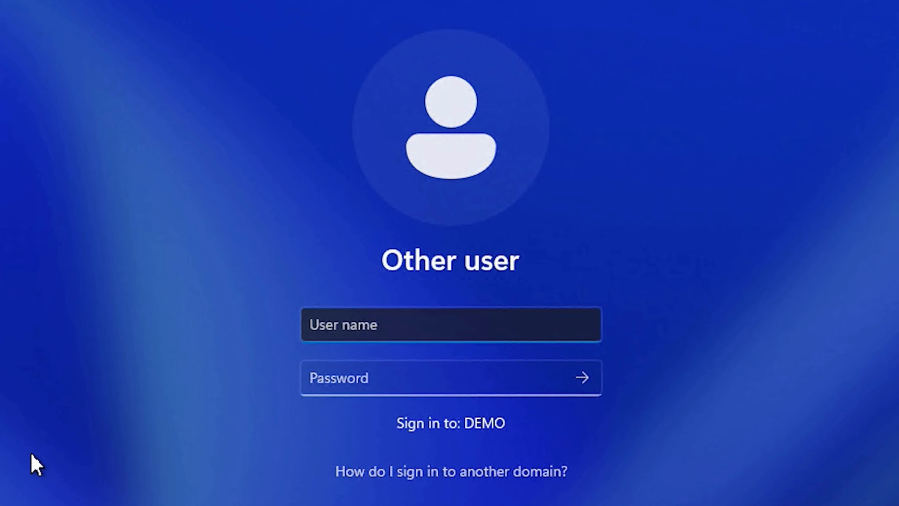
pyautogui.write('demo\\')
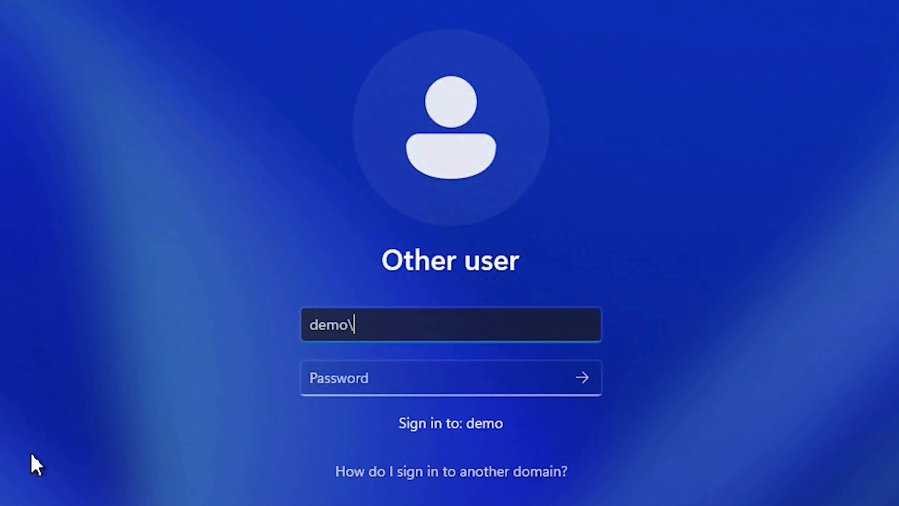
pyautogui.write('administrator')
pyautogui.press('Tab')
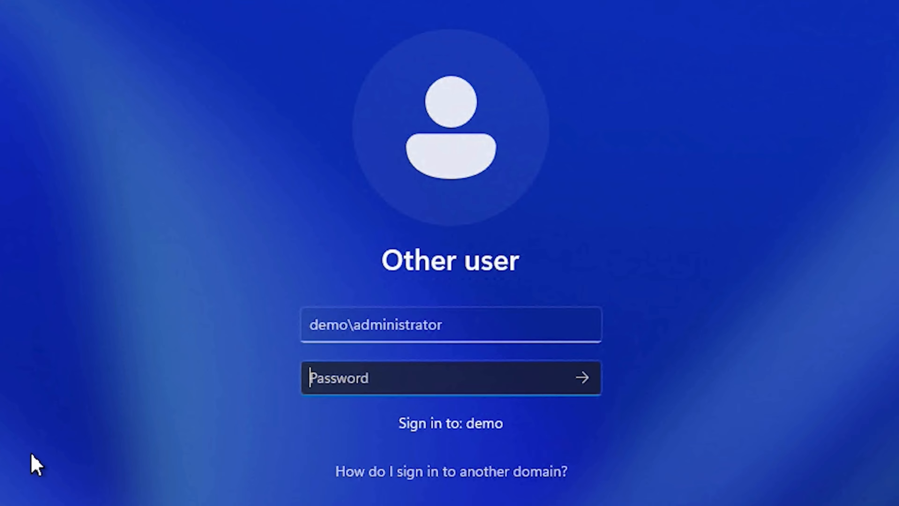
pyautogui.write('*****')
pyautogui.press('Return')
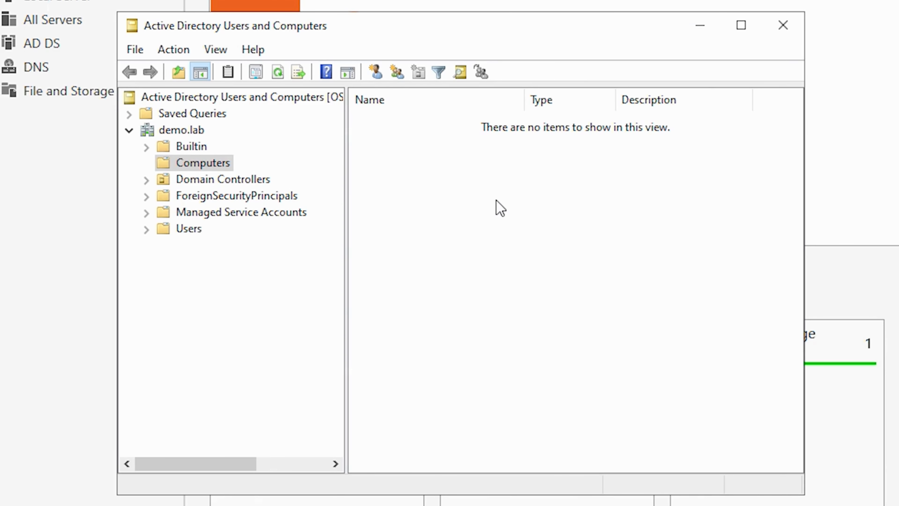
# - On the domain controller, refresh the Computers container to check for the rejoined client's computer account
pyautogui.rightClick(496, 201)
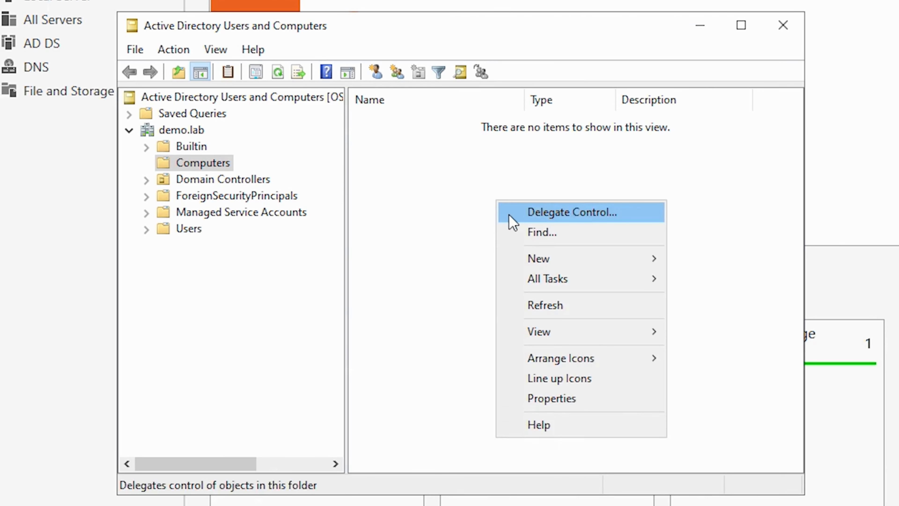
pyautogui.click(552, 307)
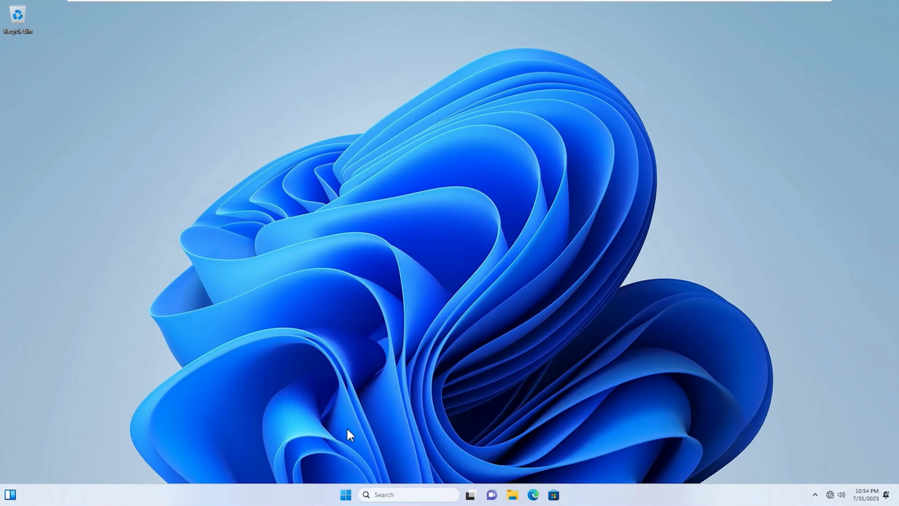
# - On the client, sign out of the domain administrator account
pyautogui.click(347, 495)
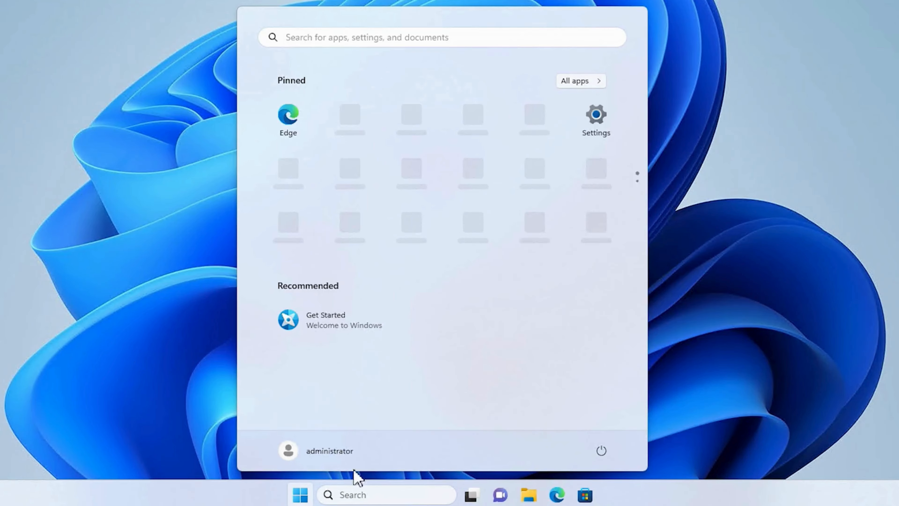
pyautogui.click(371, 463)
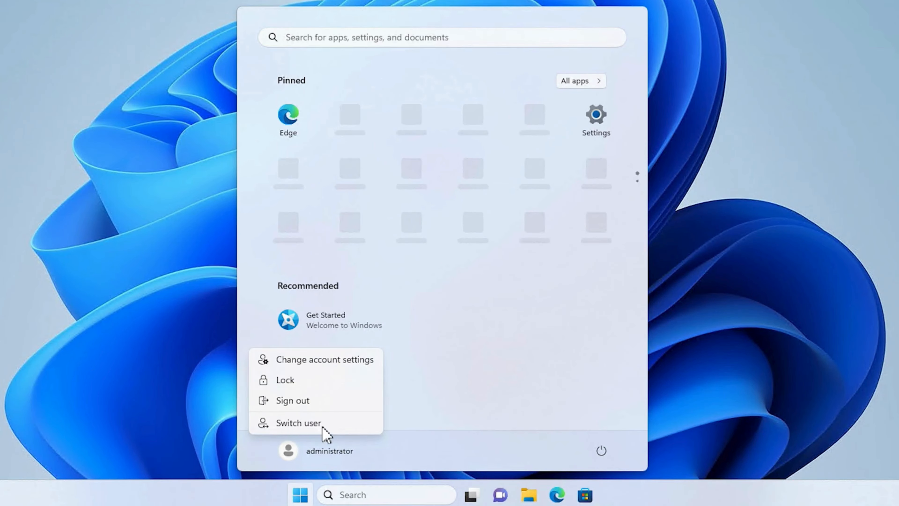
pyautogui.click(295, 406)
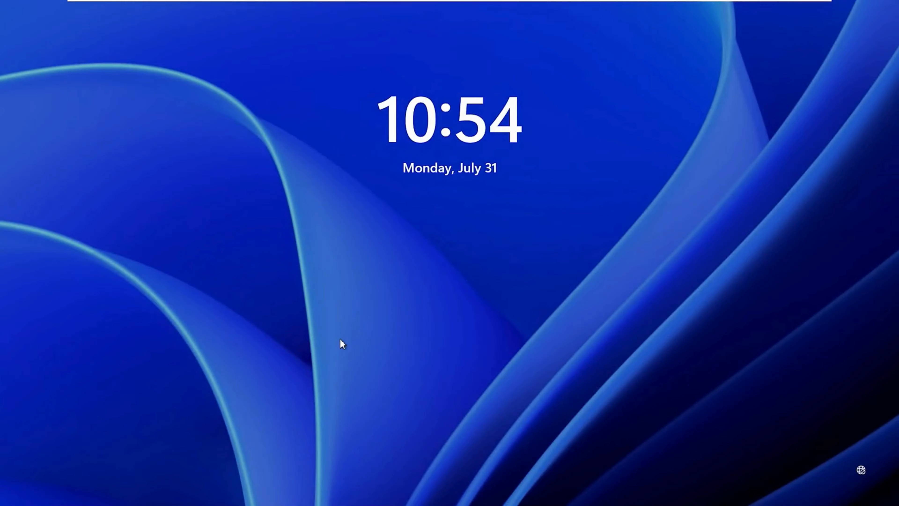
pyautogui.click(339, 339)
# - Sign in to the client as another user with the local account .\localadmin and its account password
pyautogui.click(63, 481)
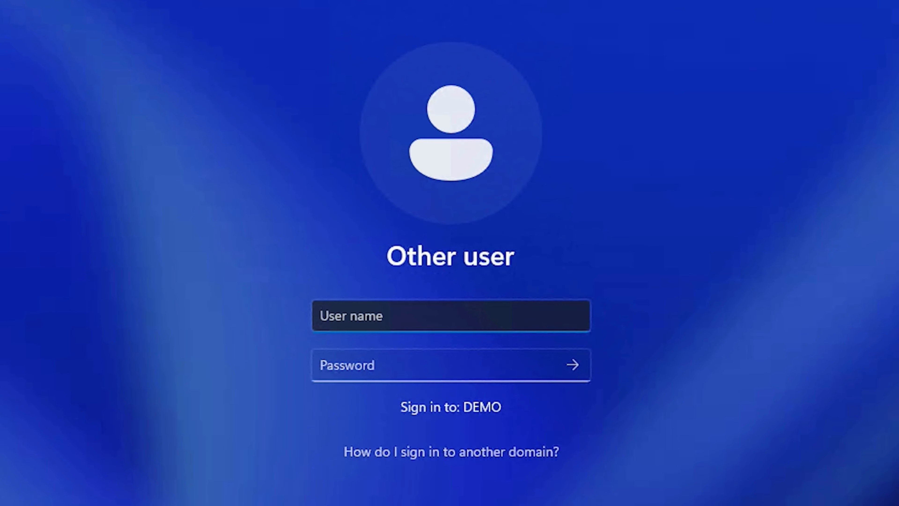
pyautogui.write('.')
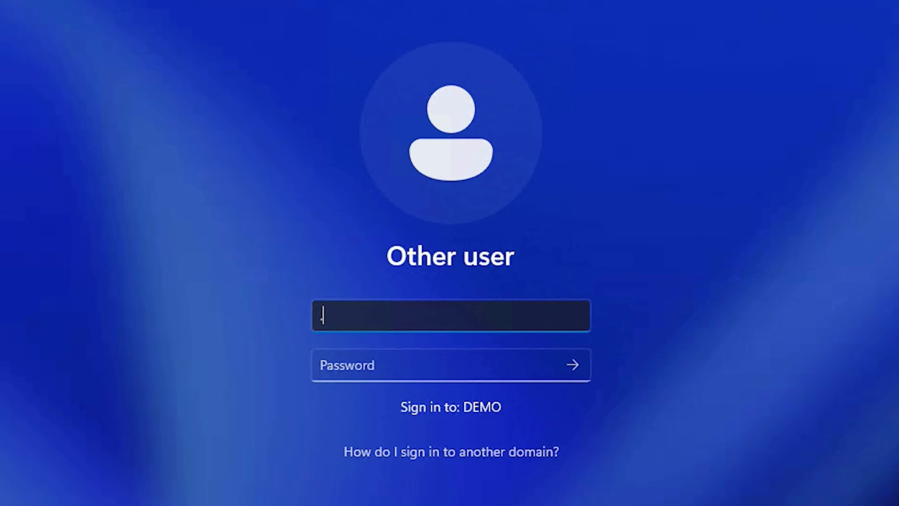
pyautogui.write('\\')
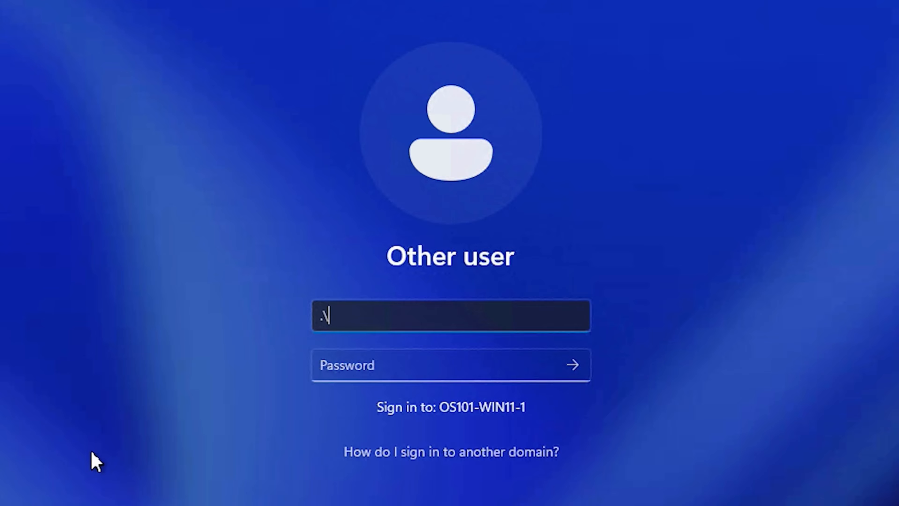
pyautogui.write('localadmin')
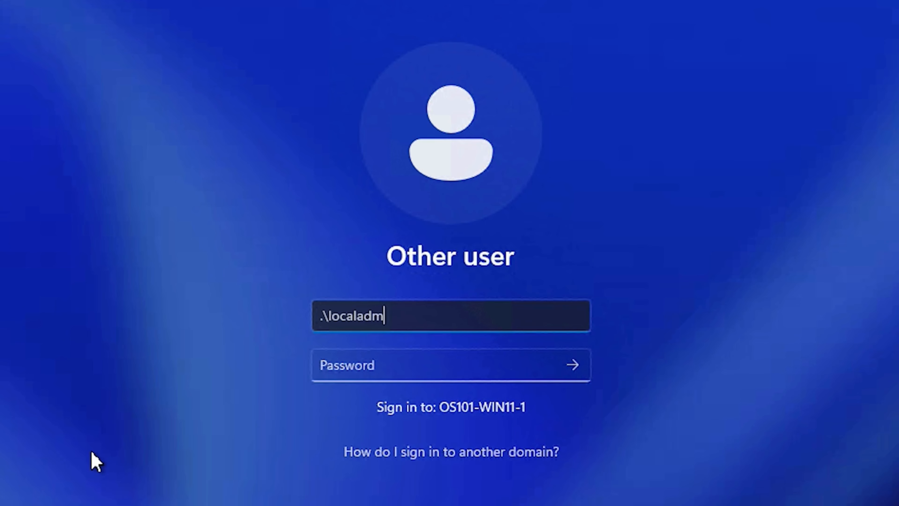
pyautogui.press('Tab')
pyautogui.write('••••••')
pyautogui.press('Return')
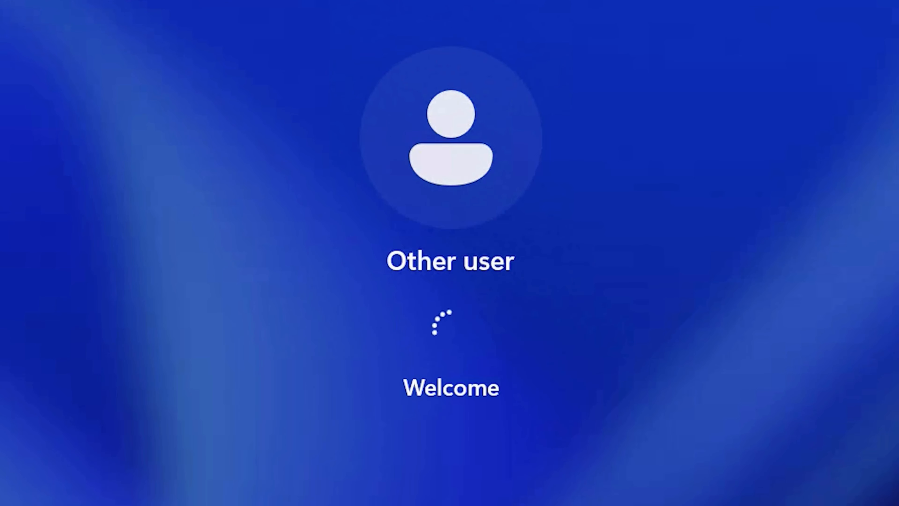